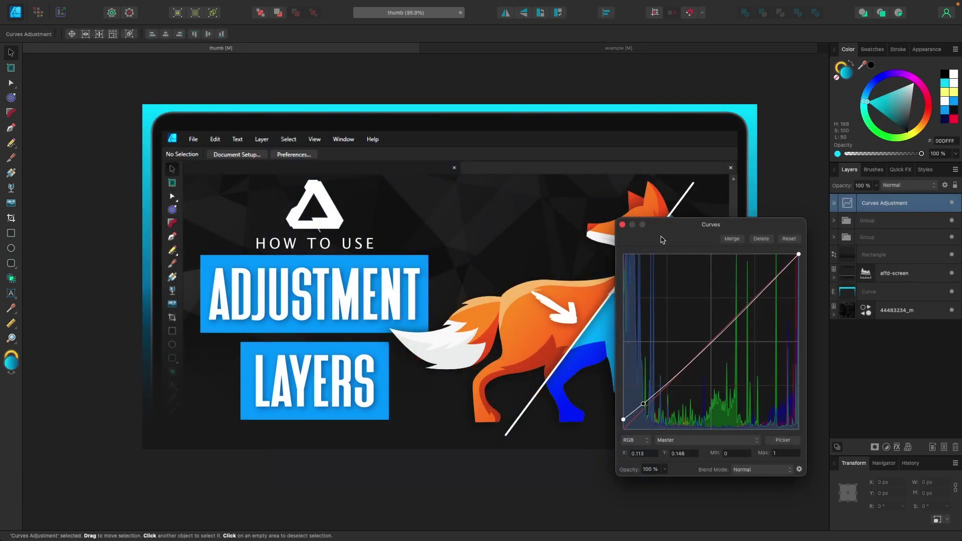
# In Curves, raise the Blue black point and drag the Red white point left, then compare before and after
pyautogui.moveTo(671, 224); pyautogui.dragTo(812, 196)
pyautogui.click(846, 406)
pyautogui.click(842, 437)
pyautogui.moveTo(765, 395); pyautogui.dragTo(751, 384)
pyautogui.click(847, 407)
pyautogui.click(846, 372)
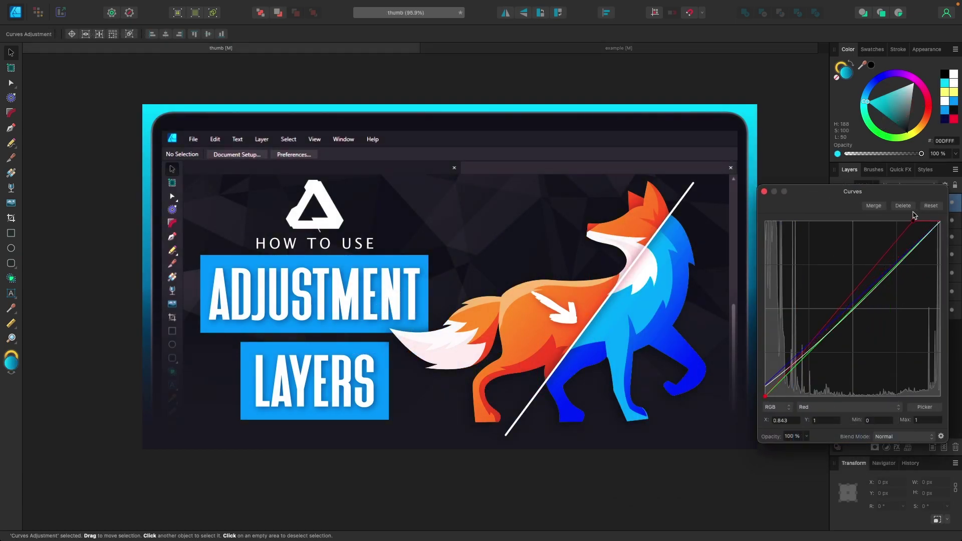
pyautogui.moveTo(940, 221); pyautogui.dragTo(917, 209)
pyautogui.click(764, 192)
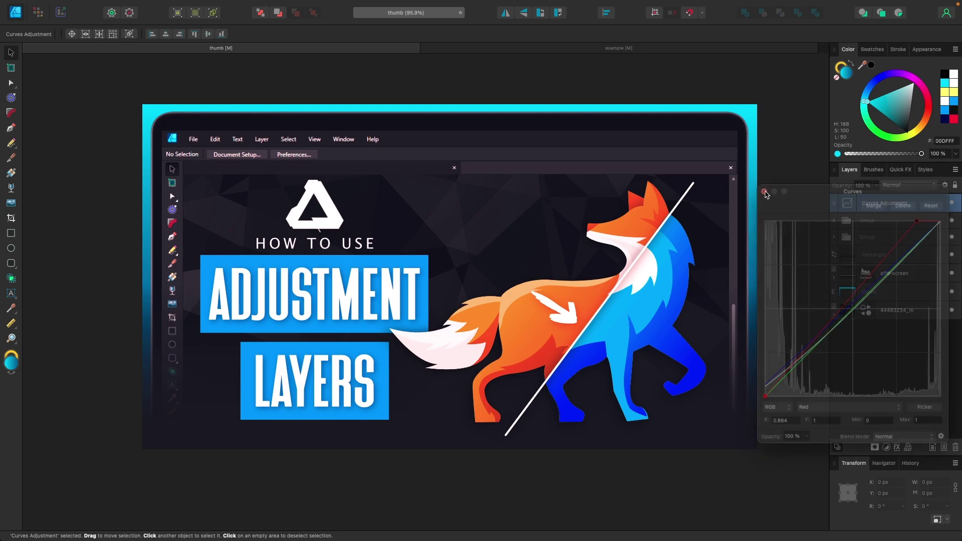
pyautogui.click(953, 204)
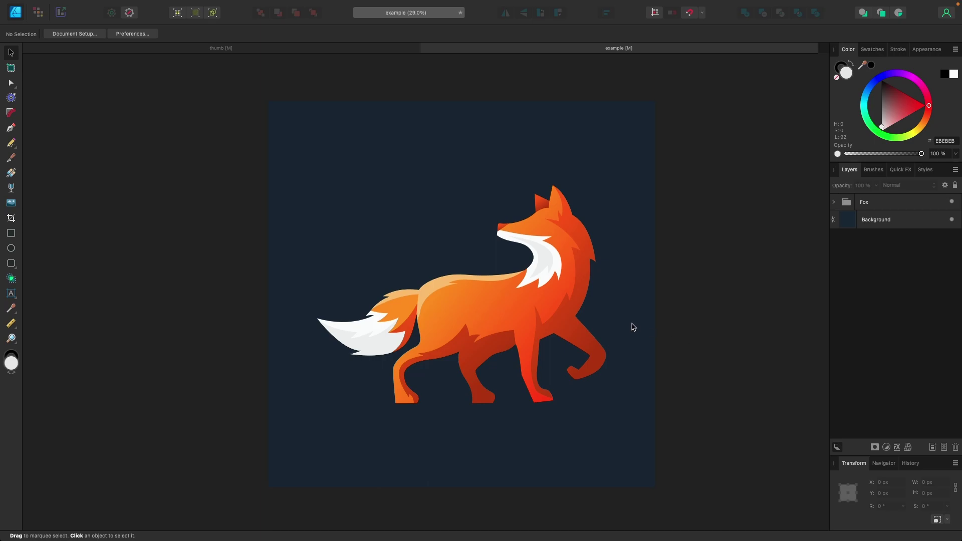
pyautogui.scroll(4, 536, 284)
pyautogui.click(535, 284)
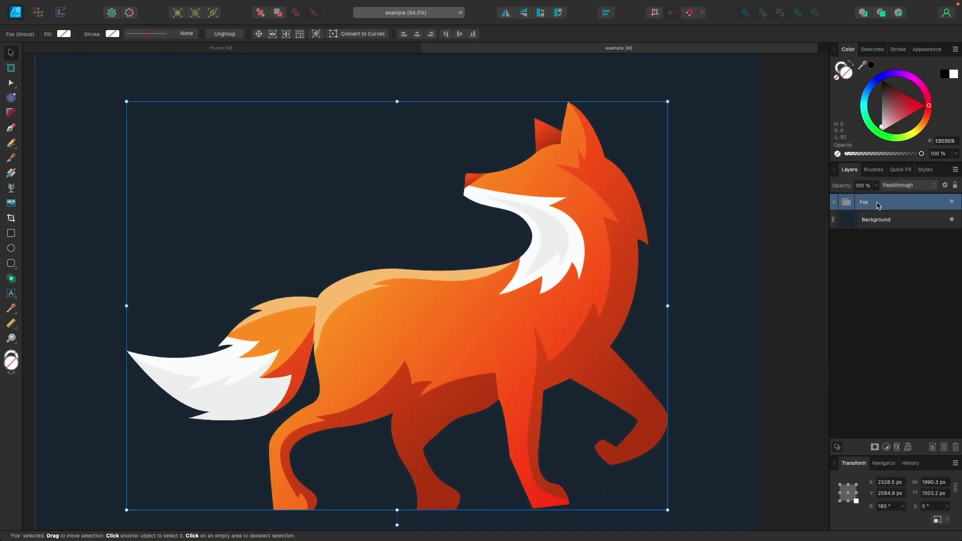
pyautogui.scroll(-2, 736, 223)
pyautogui.click(708, 189)
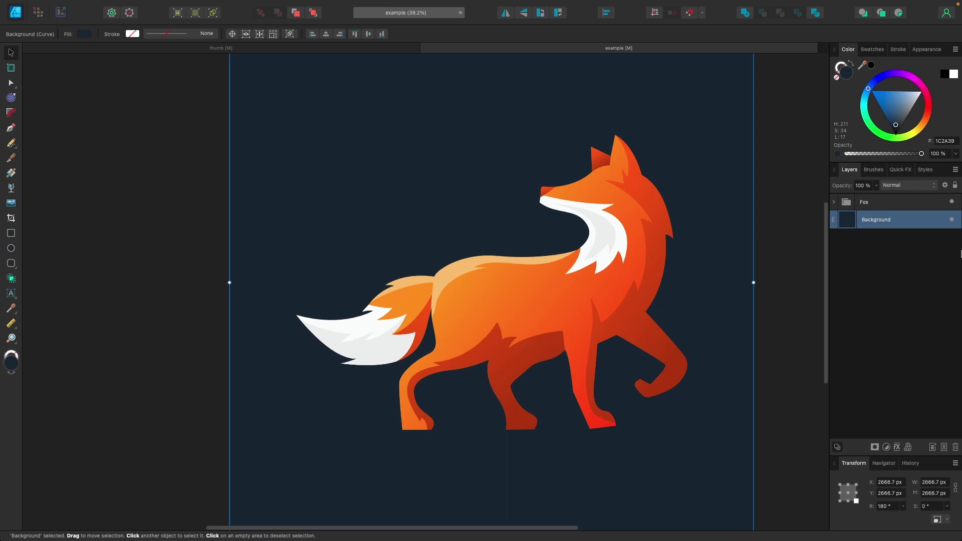
pyautogui.scroll(-2, 674, 296)
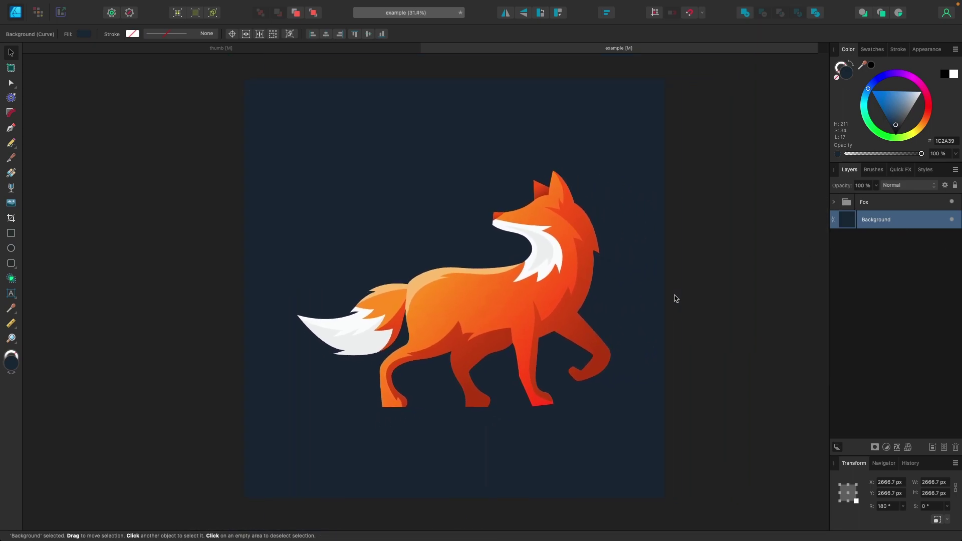
pyautogui.click(722, 291)
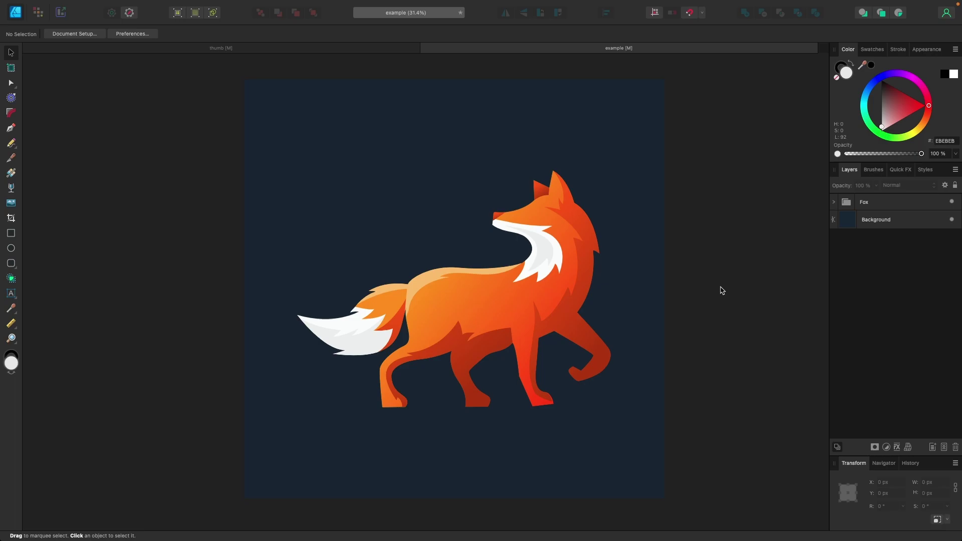
pyautogui.click(910, 202)
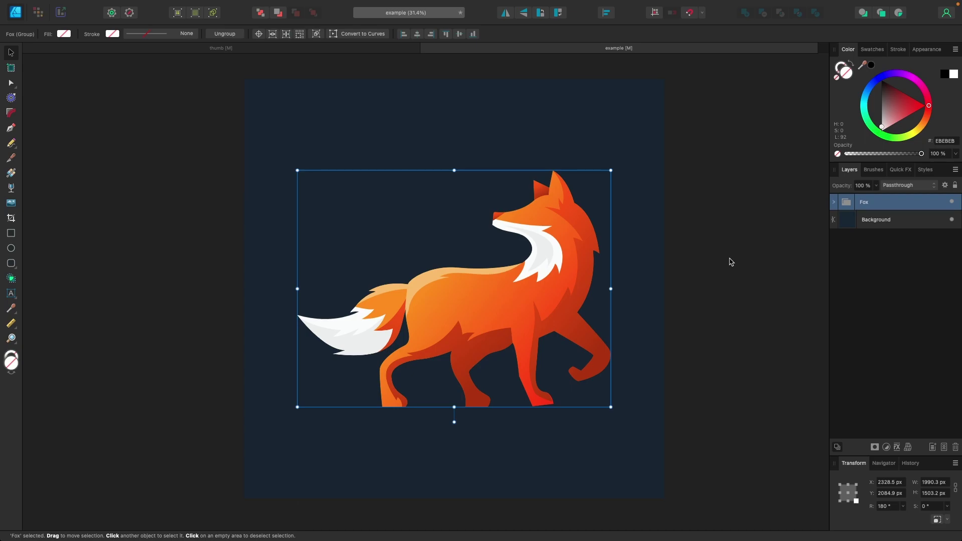
# Deselect the Fox group with Select > Deselect and open the Layers panel's adjustments list
pyautogui.click(197, 7)
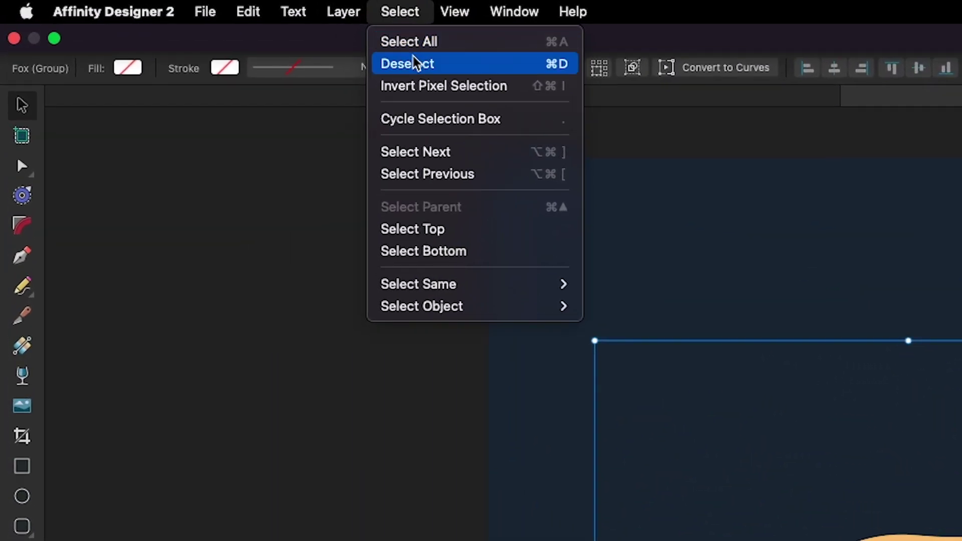
pyautogui.click(414, 63)
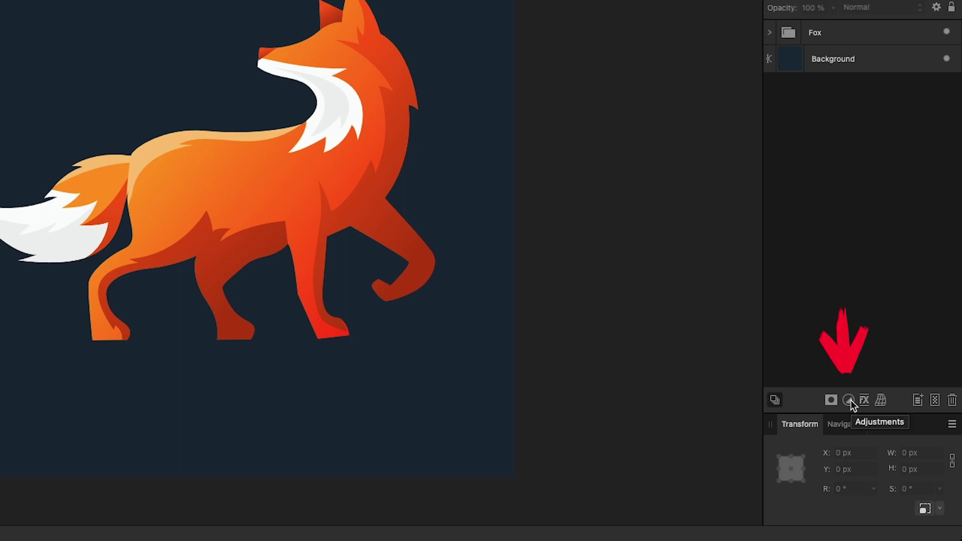
pyautogui.click(850, 400)
pyautogui.scroll(-5, 852, 405)
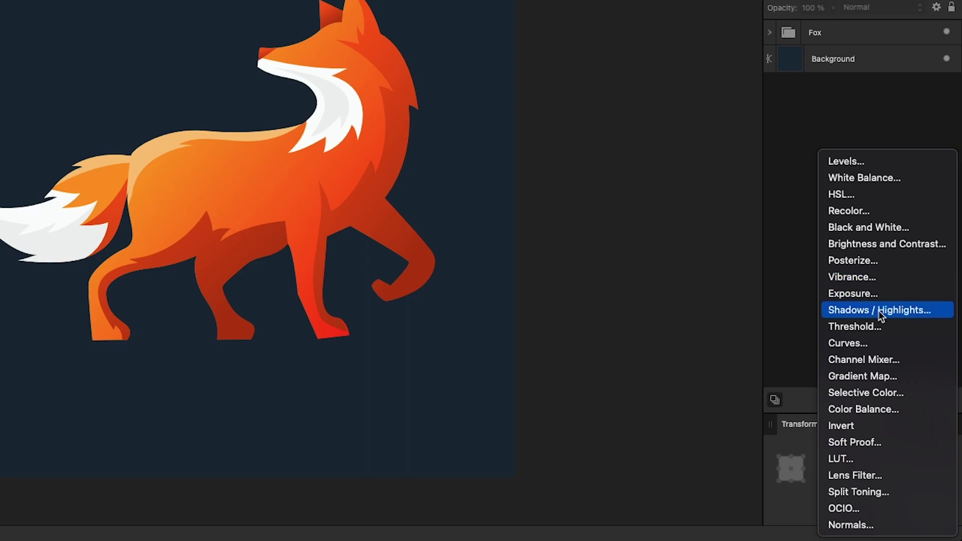
# Add Curves: move the Master black point inward, raise the Blue shadow end and pull the Blue top left
pyautogui.click(855, 344)
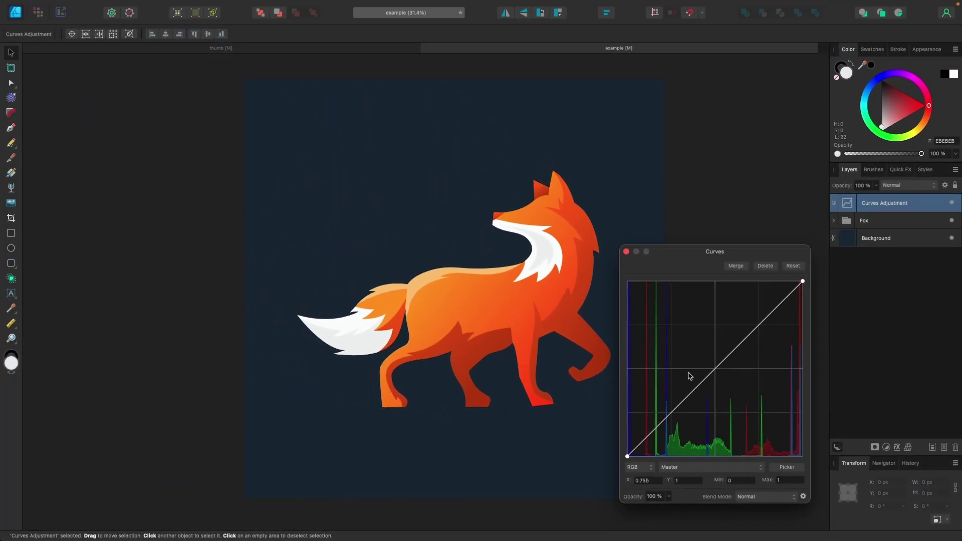
pyautogui.moveTo(628, 456); pyautogui.dragTo(683, 423)
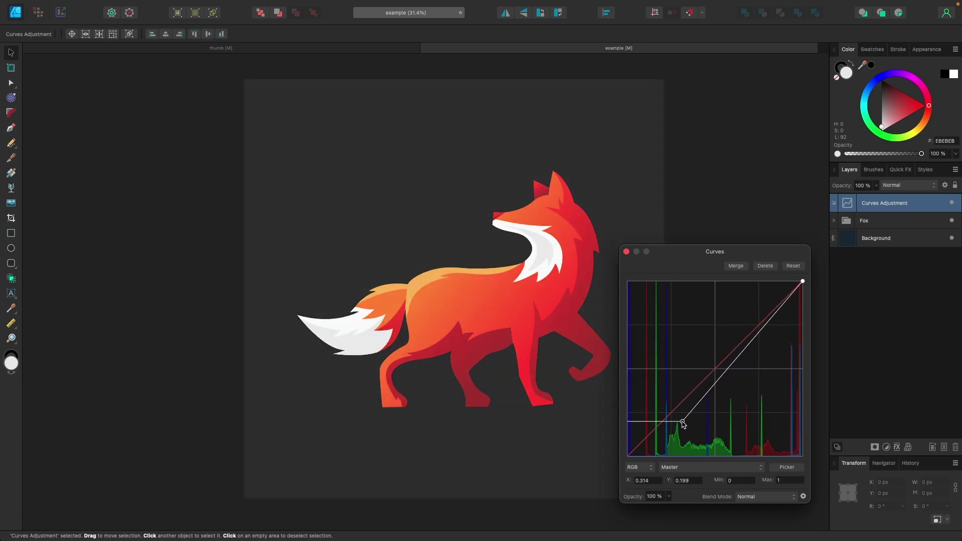
pyautogui.click(696, 466)
pyautogui.click(696, 500)
pyautogui.moveTo(628, 456); pyautogui.dragTo(627, 420)
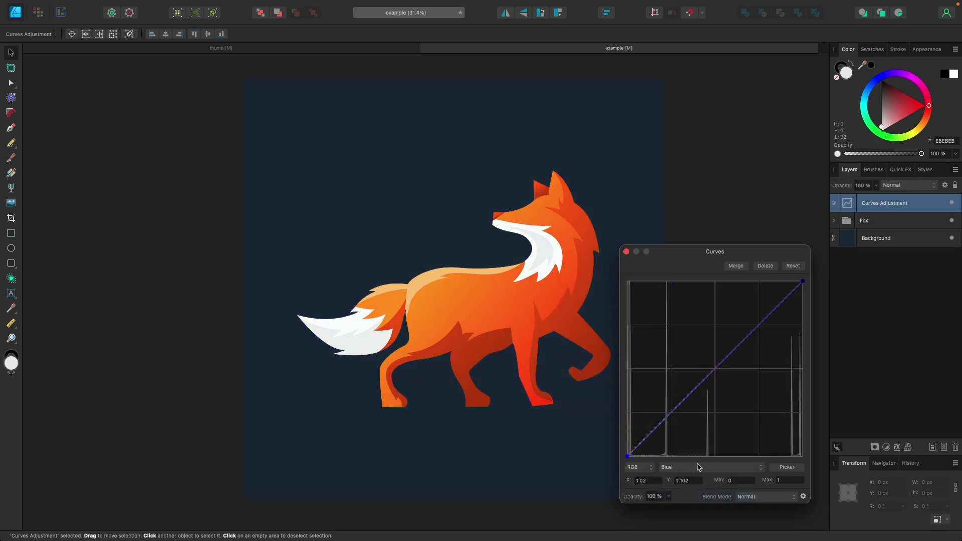
pyautogui.moveTo(802, 281); pyautogui.dragTo(713, 271)
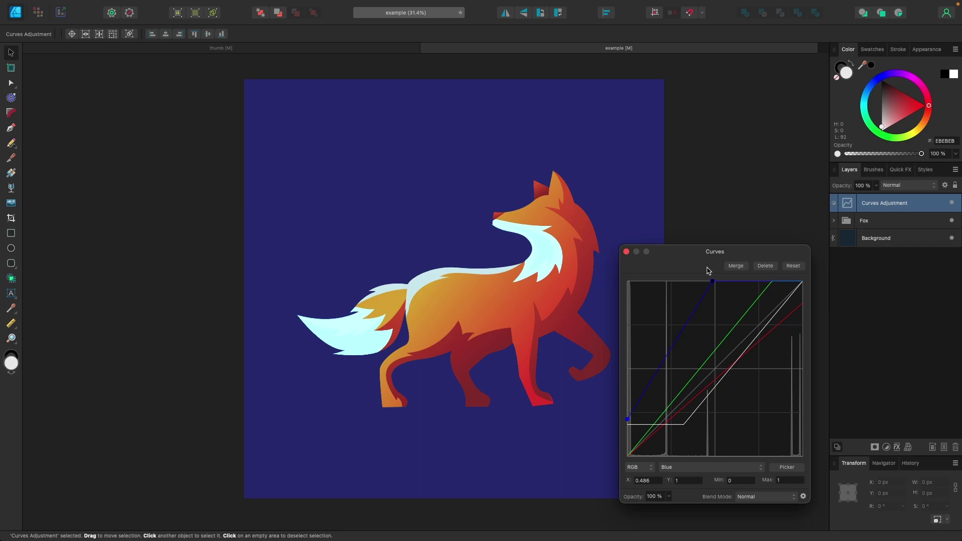
pyautogui.click(626, 252)
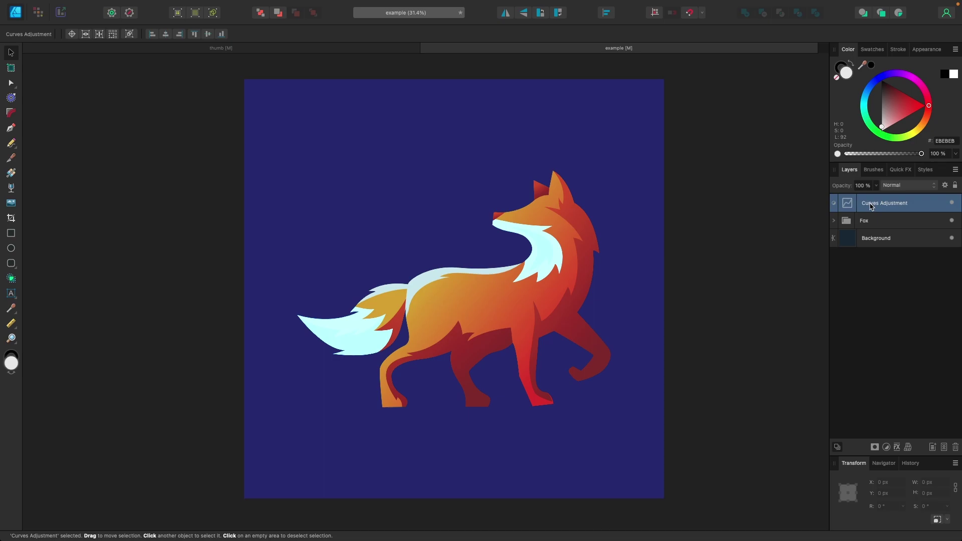
pyautogui.click(952, 204)
pyautogui.click(952, 205)
pyautogui.click(951, 204)
pyautogui.click(952, 204)
pyautogui.click(952, 204)
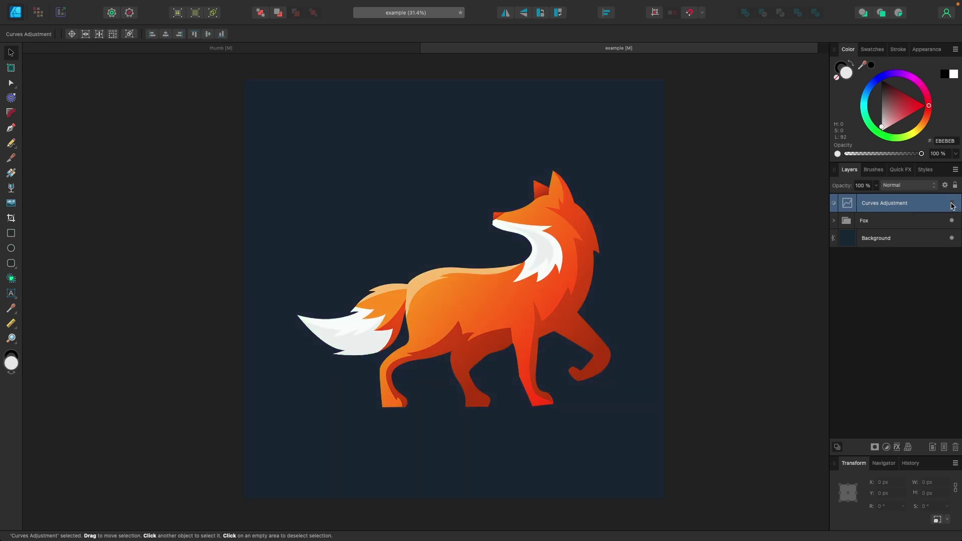
pyautogui.click(951, 205)
pyautogui.click(952, 204)
pyautogui.click(952, 205)
pyautogui.scroll(3, 523, 287)
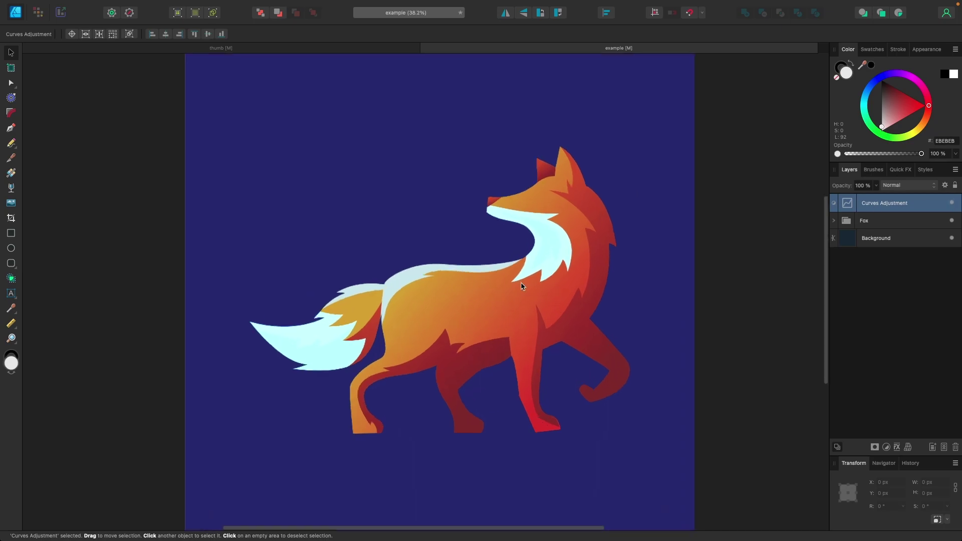
pyautogui.click(952, 204)
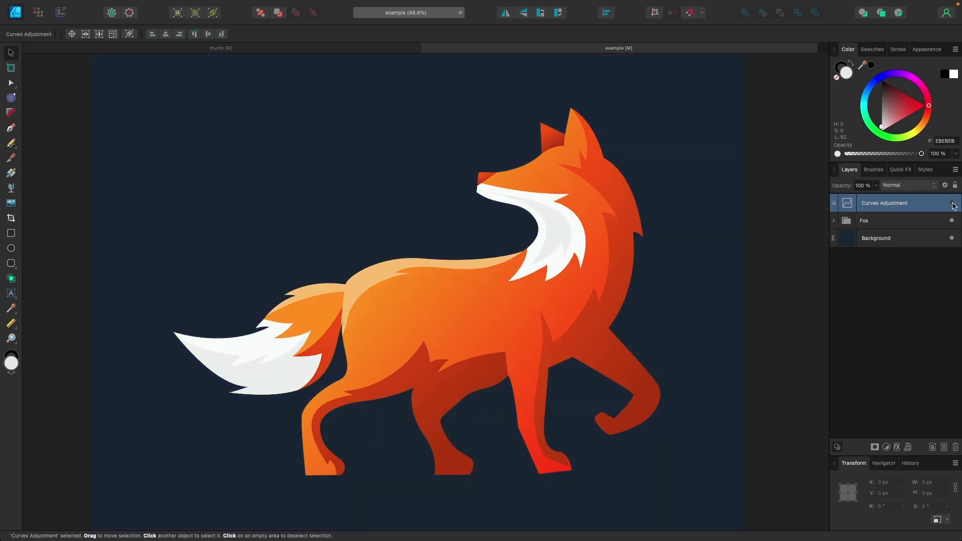
pyautogui.click(951, 204)
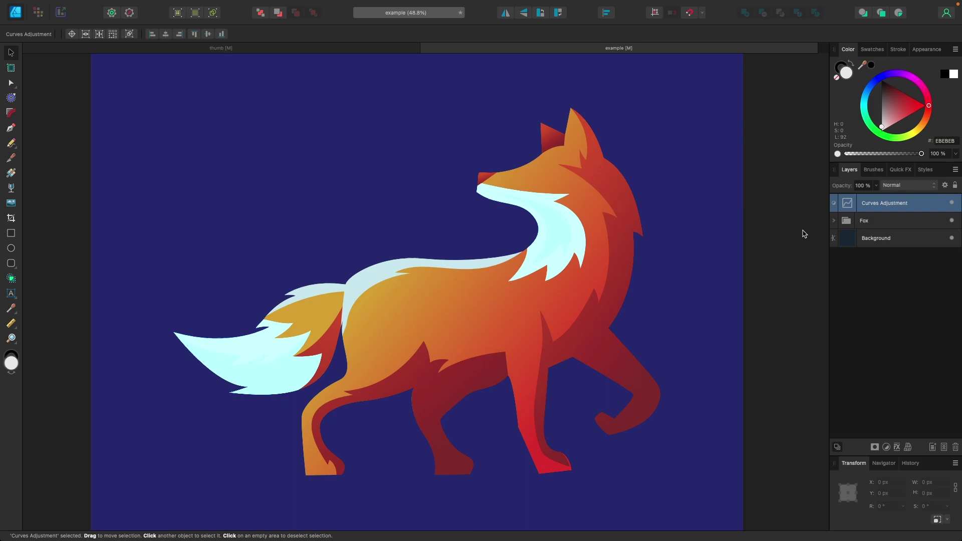
pyautogui.hscroll(2, 803, 234)
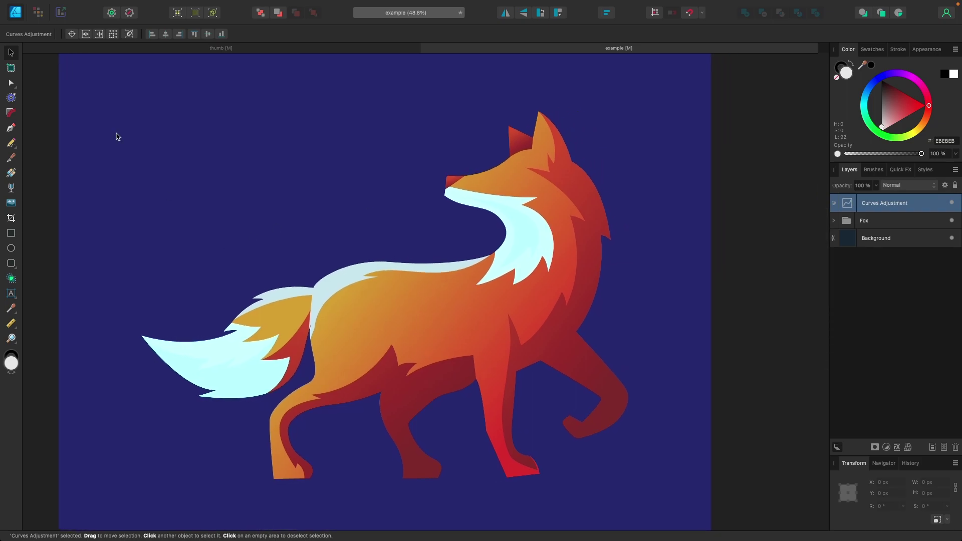
pyautogui.click(15, 83)
pyautogui.click(489, 297)
pyautogui.scroll(6, 489, 297)
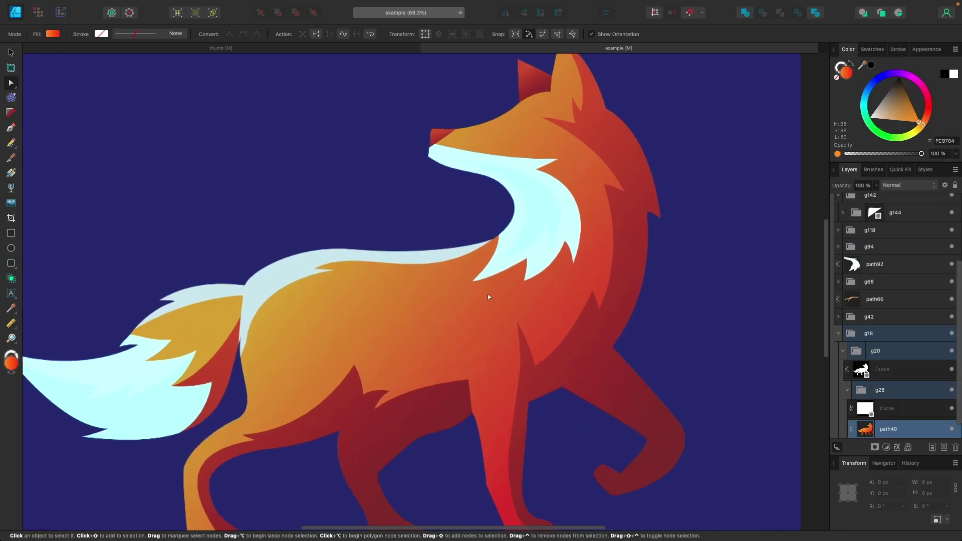
pyautogui.scroll(2, 527, 233)
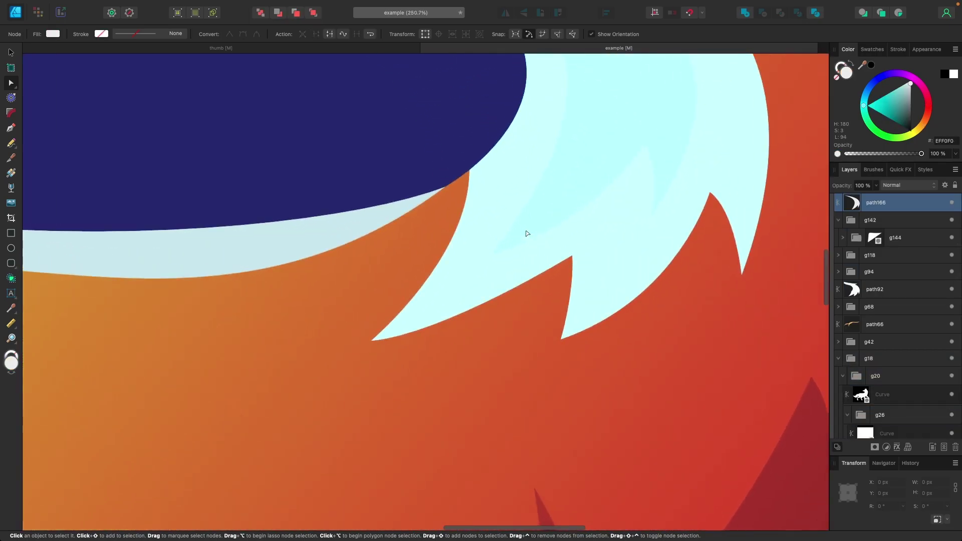
pyautogui.scroll(-3, 508, 266)
pyautogui.scroll(-4, 508, 266)
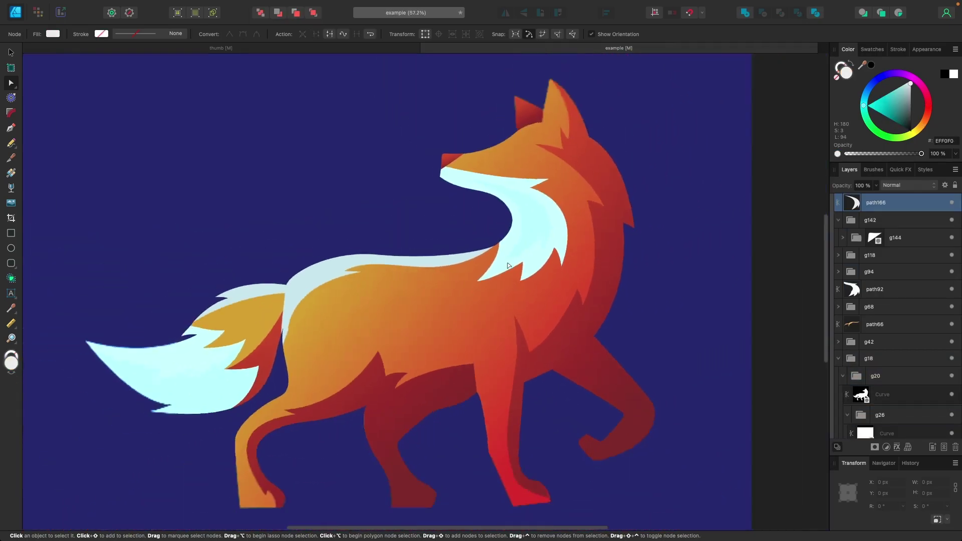
pyautogui.press('v')
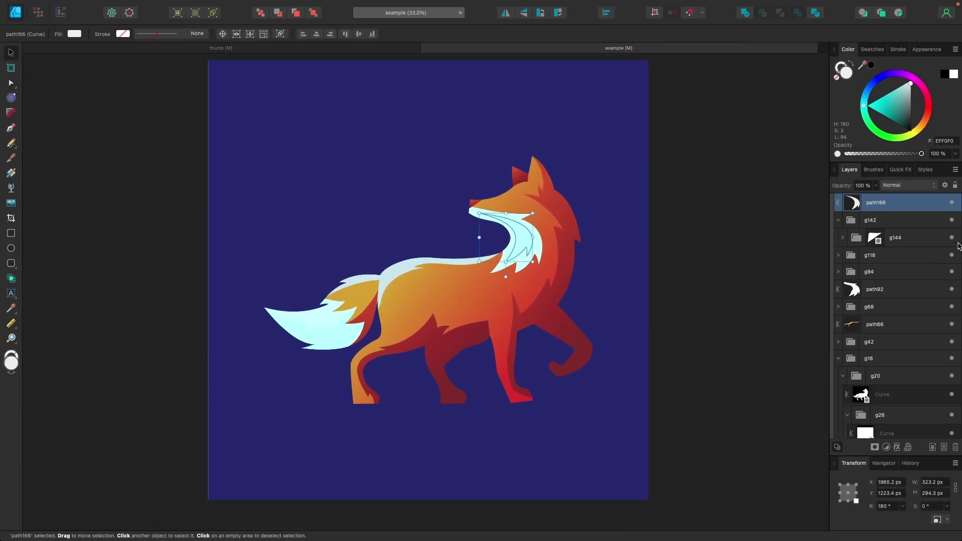
pyautogui.click(839, 220)
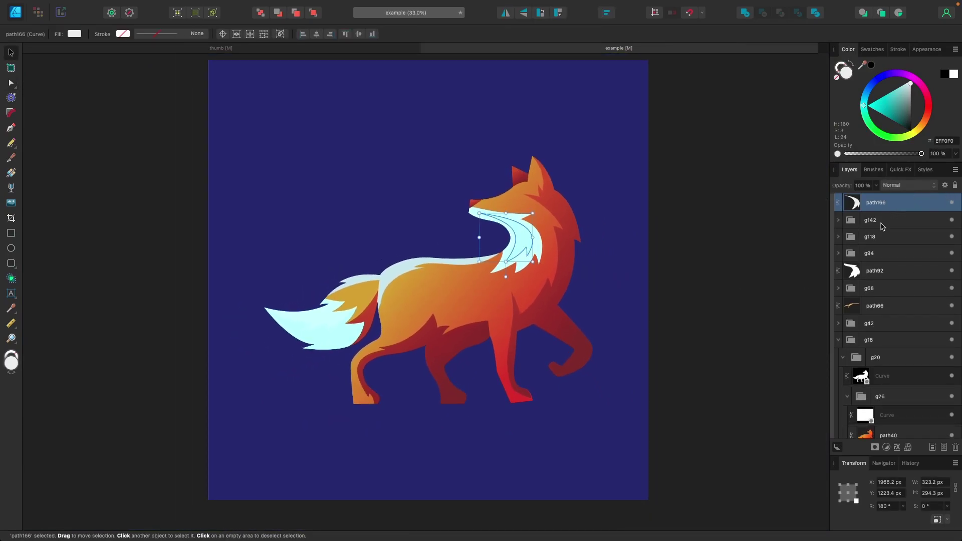
pyautogui.scroll(4, 882, 223)
pyautogui.click(834, 221)
pyautogui.click(734, 246)
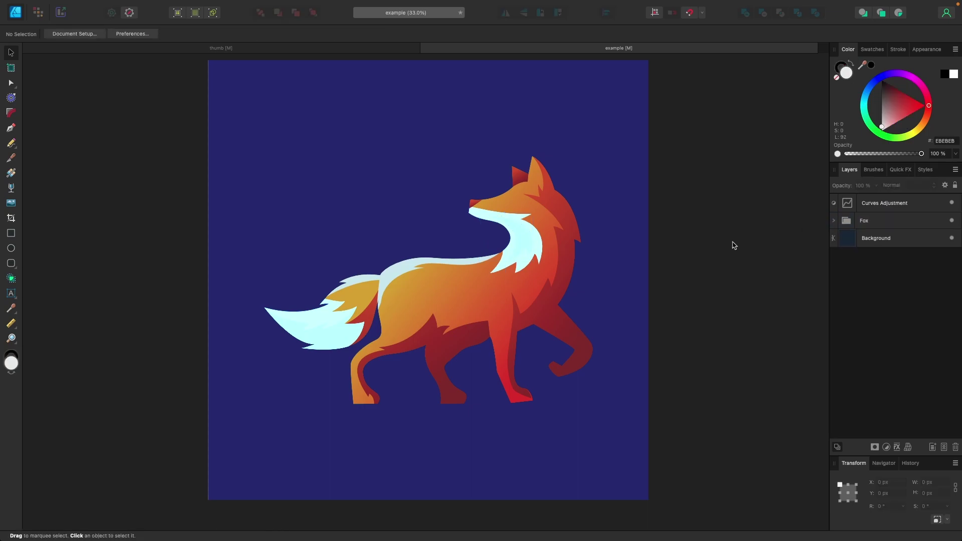
pyautogui.scroll(2, 734, 245)
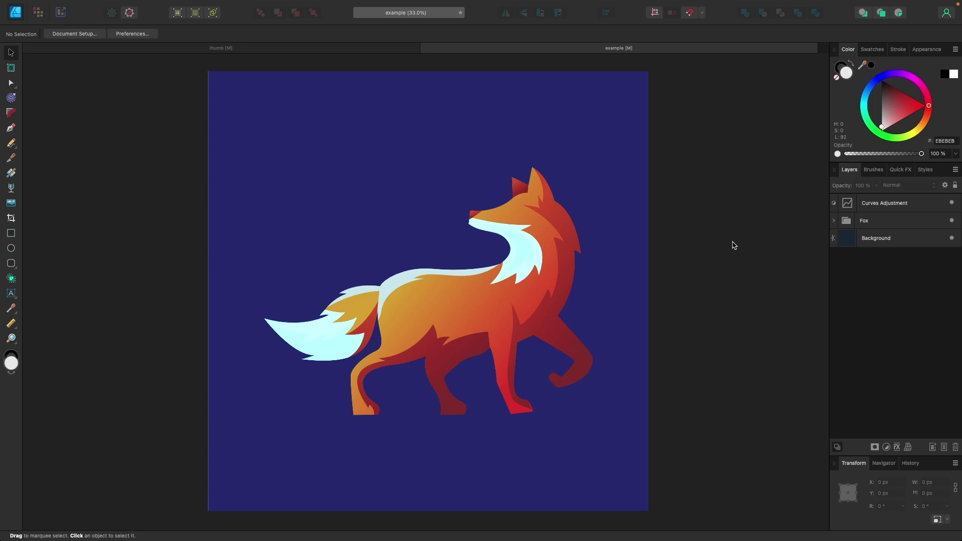
# Close the Curves settings and nest the Curves adjustment inside the Fox group
pyautogui.click(866, 220)
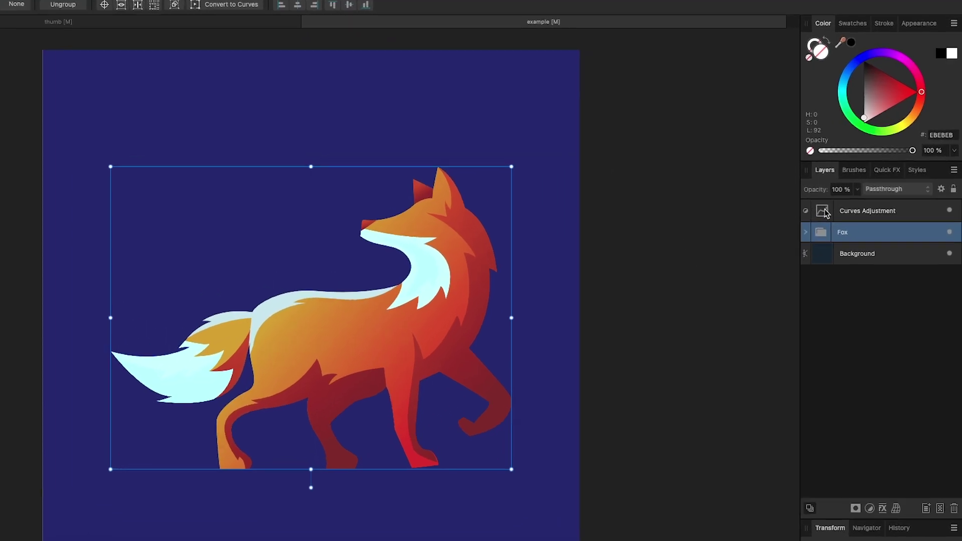
pyautogui.click(854, 202)
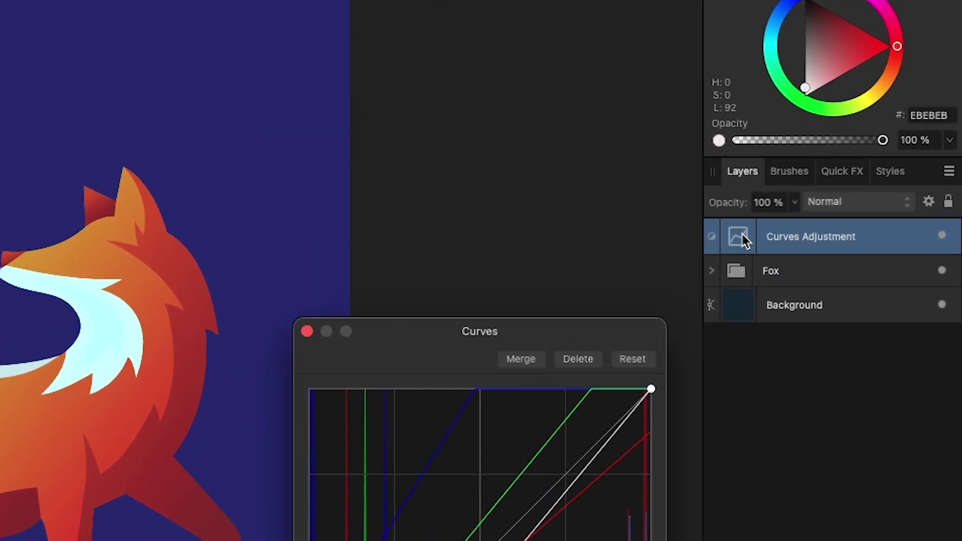
pyautogui.click(291, 336)
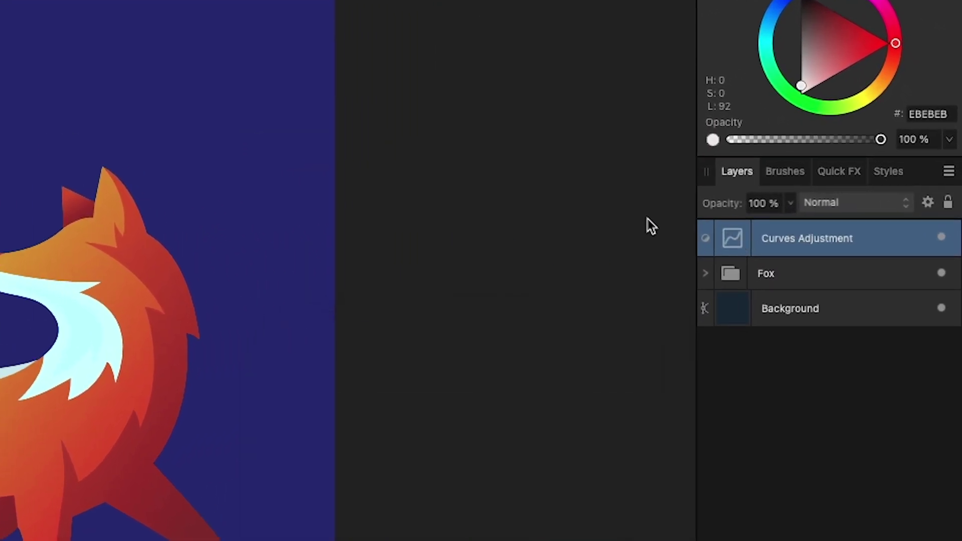
pyautogui.moveTo(736, 240); pyautogui.dragTo(780, 277)
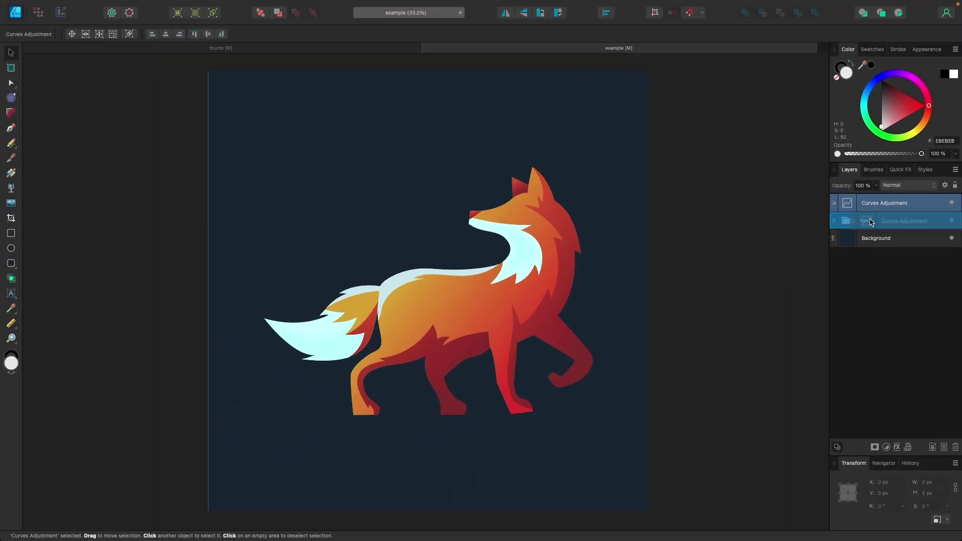
pyautogui.moveTo(870, 222); pyautogui.dragTo(870, 223)
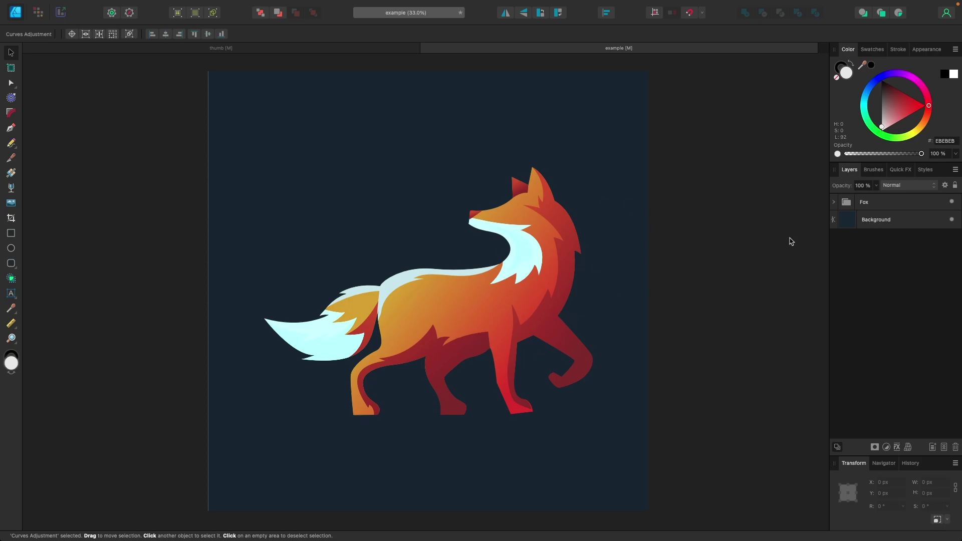
# Expand the Fox group and toggle the nested Curves effect to compare colours
pyautogui.click(834, 202)
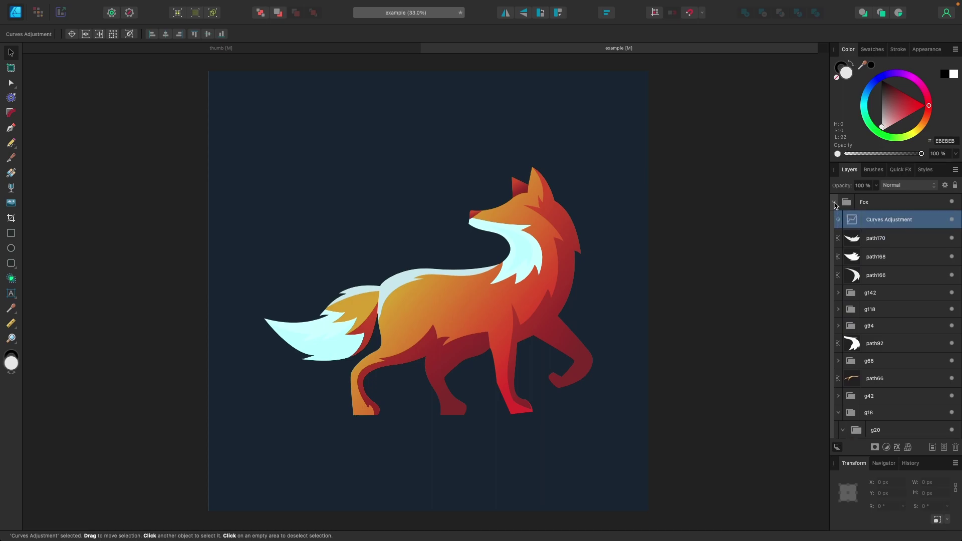
pyautogui.click(952, 220)
pyautogui.click(953, 220)
pyautogui.click(953, 221)
pyautogui.click(952, 220)
pyautogui.click(952, 221)
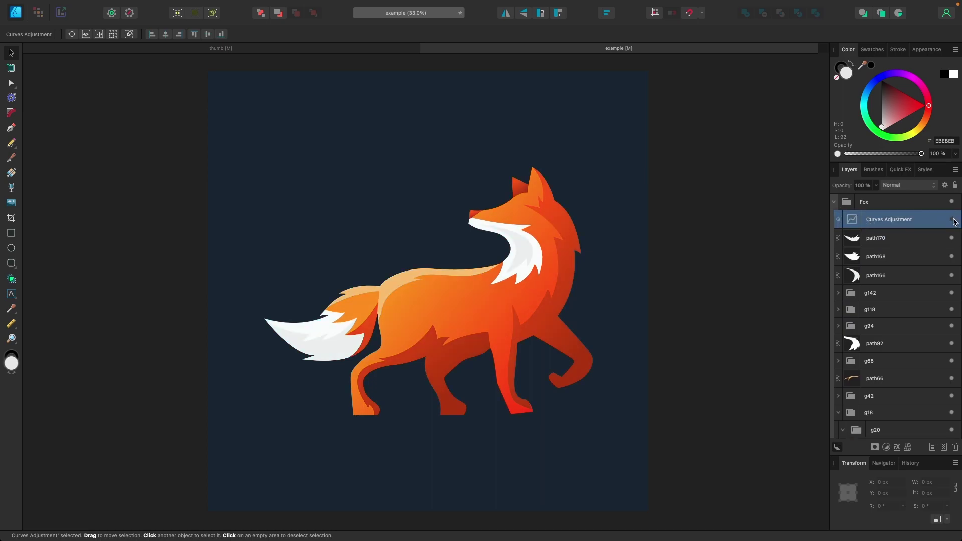
pyautogui.click(953, 220)
pyautogui.click(952, 220)
pyautogui.click(953, 220)
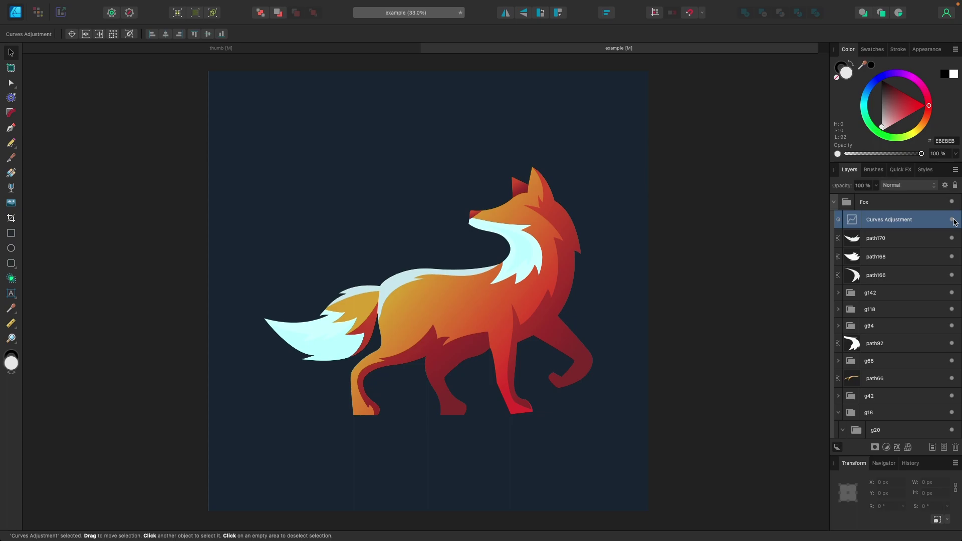
# Move Curves back above the Fox group, collapse the group, and compare the effect
pyautogui.moveTo(852, 222); pyautogui.dragTo(857, 201)
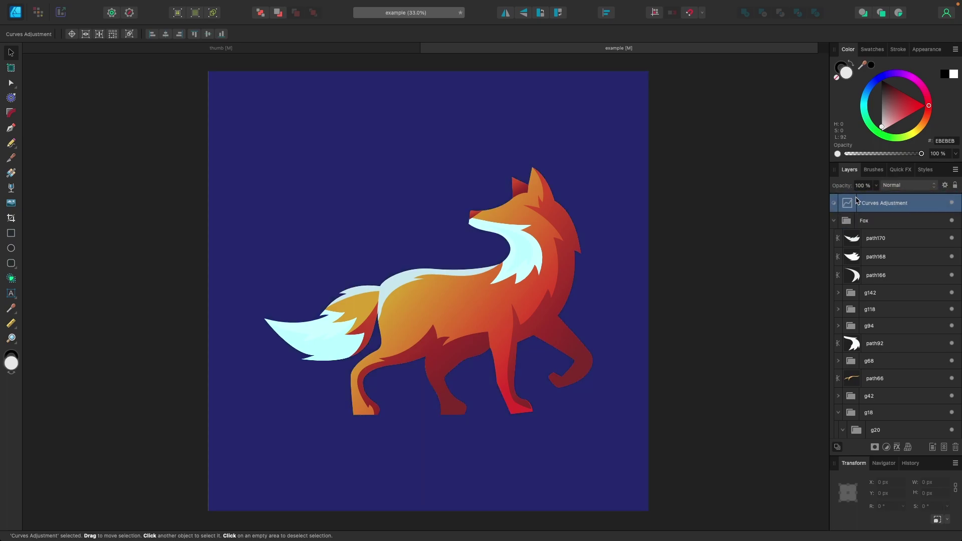
pyautogui.click(834, 220)
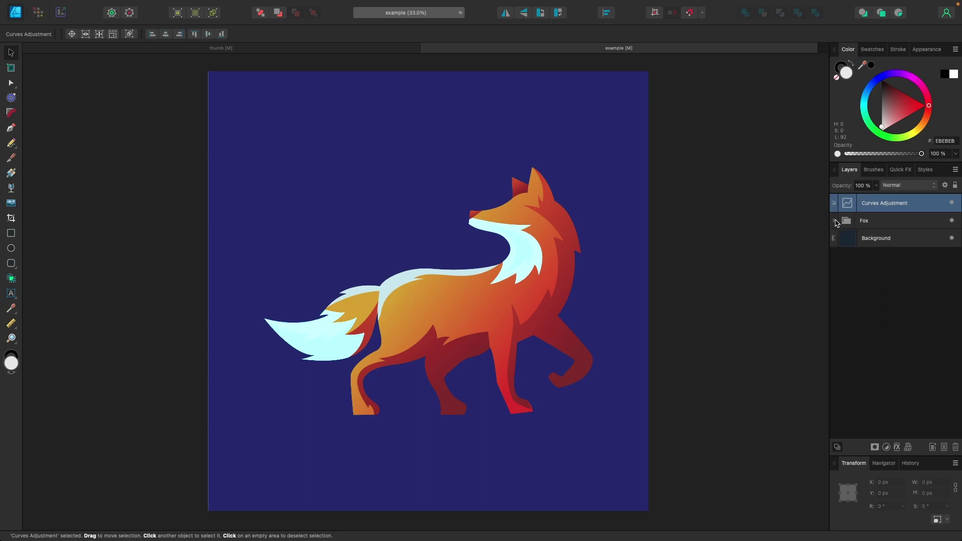
pyautogui.click(951, 204)
pyautogui.click(952, 203)
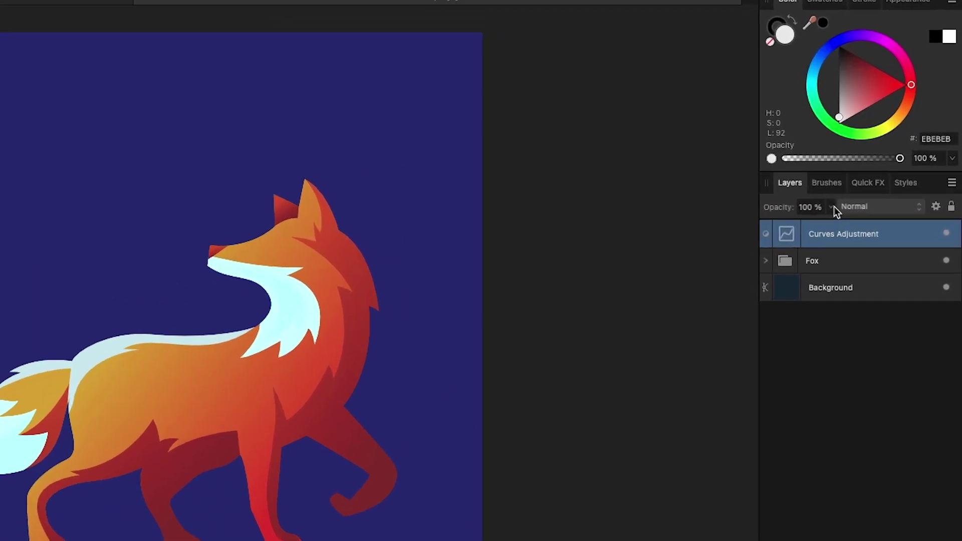
pyautogui.click(832, 207)
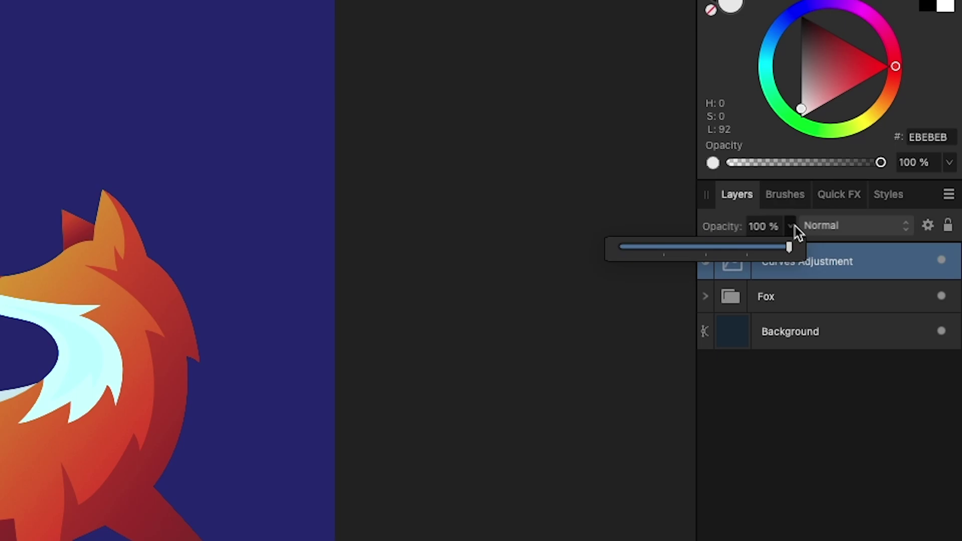
pyautogui.moveTo(791, 249); pyautogui.dragTo(721, 254)
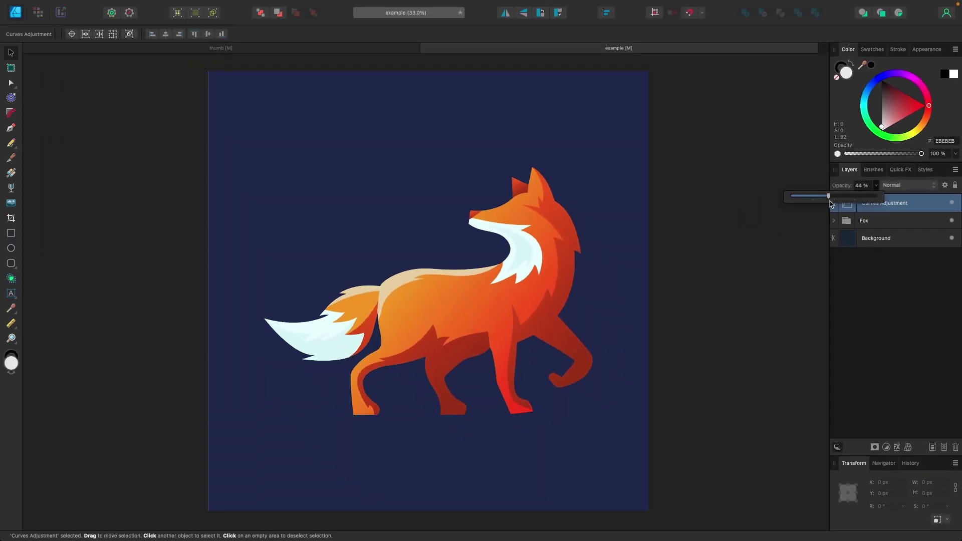
pyautogui.moveTo(830, 203); pyautogui.dragTo(886, 203)
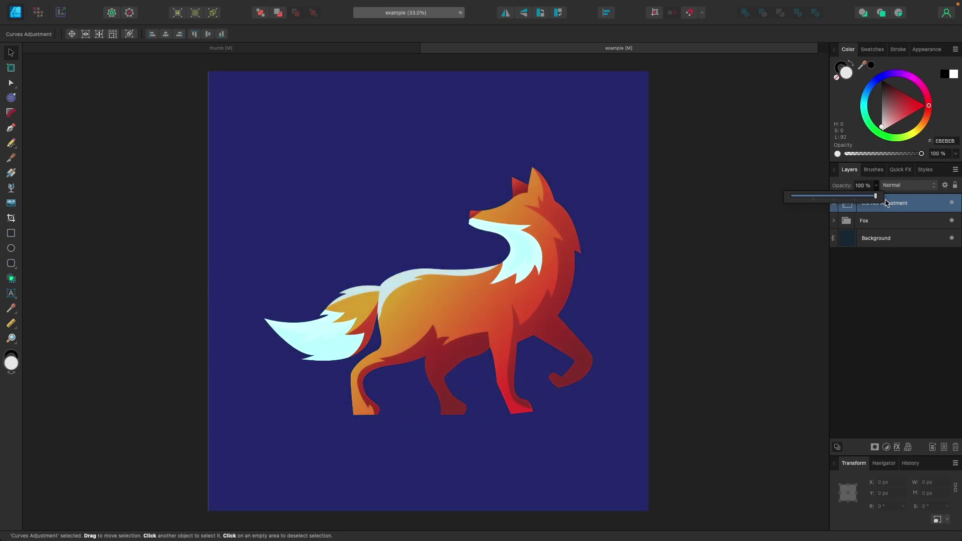
pyautogui.click(927, 187)
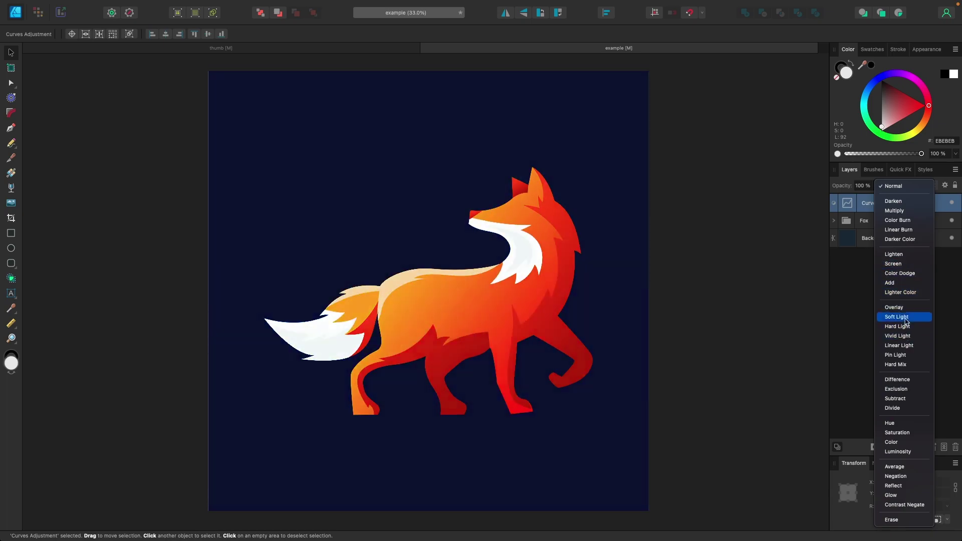
pyautogui.click(841, 284)
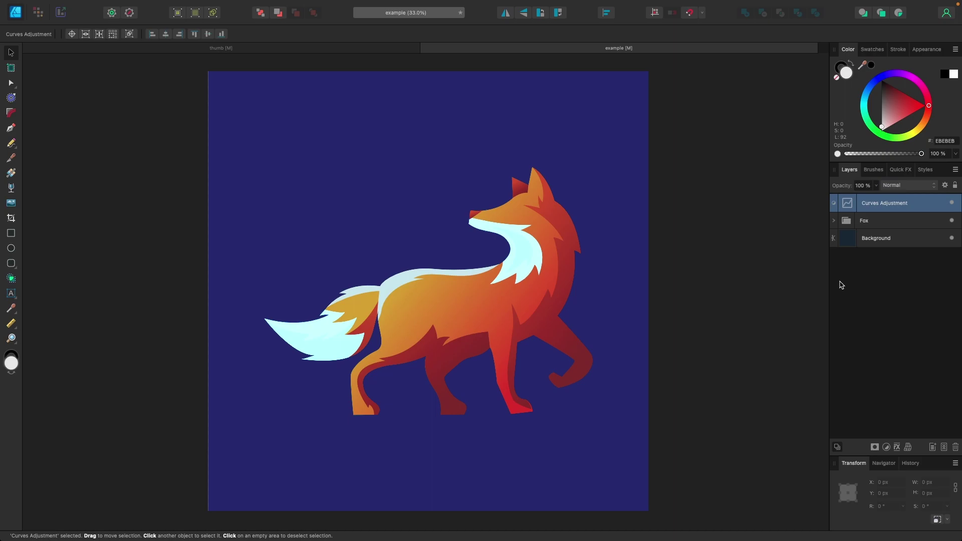
# Deselect all layers and add a Vibrance adjustment at 100% vibrance and 32% saturation
pyautogui.click(841, 284)
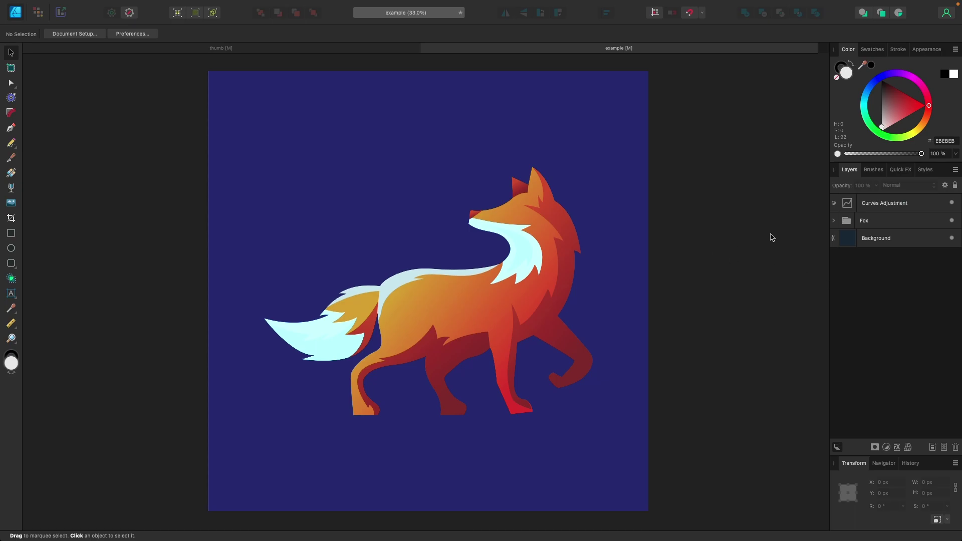
pyautogui.click(886, 448)
pyautogui.scroll(-5, 886, 448)
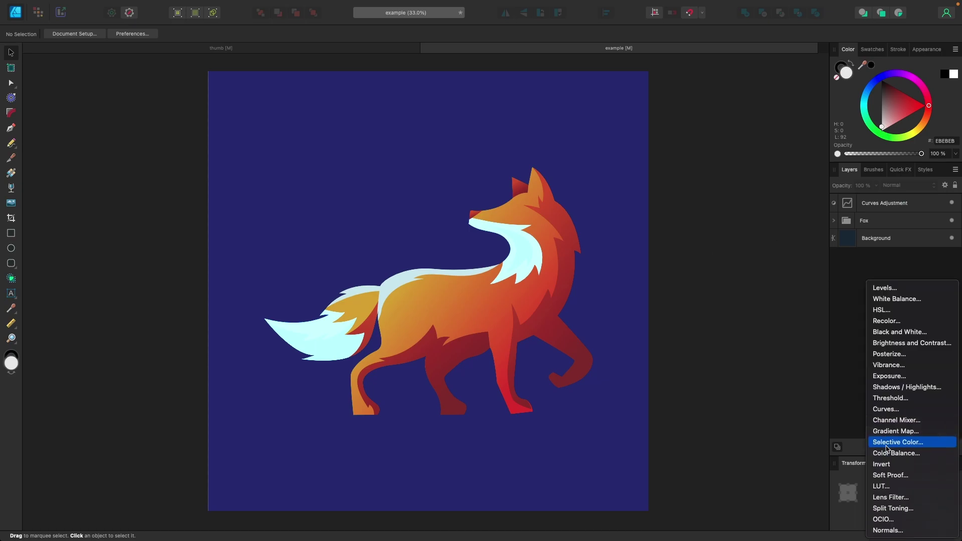
pyautogui.click(890, 365)
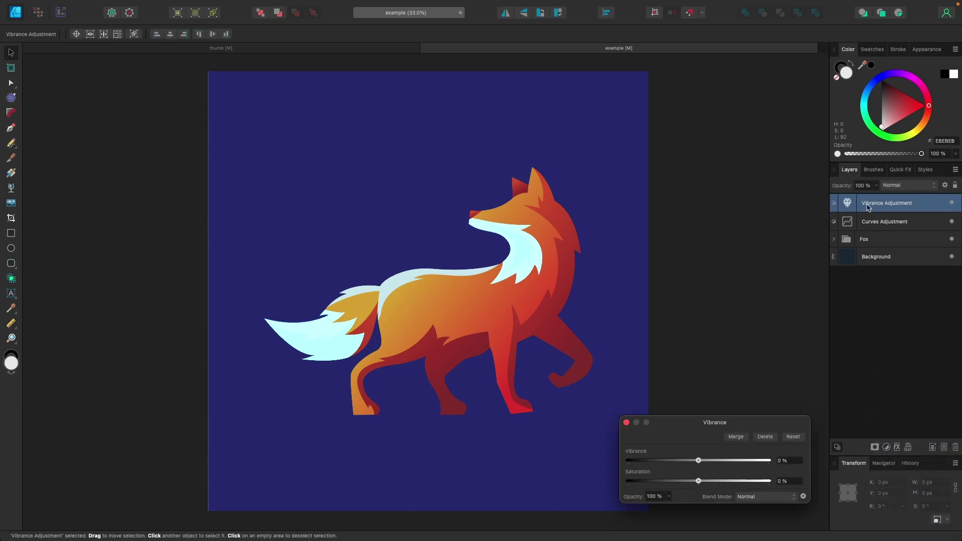
pyautogui.moveTo(718, 422); pyautogui.dragTo(718, 247)
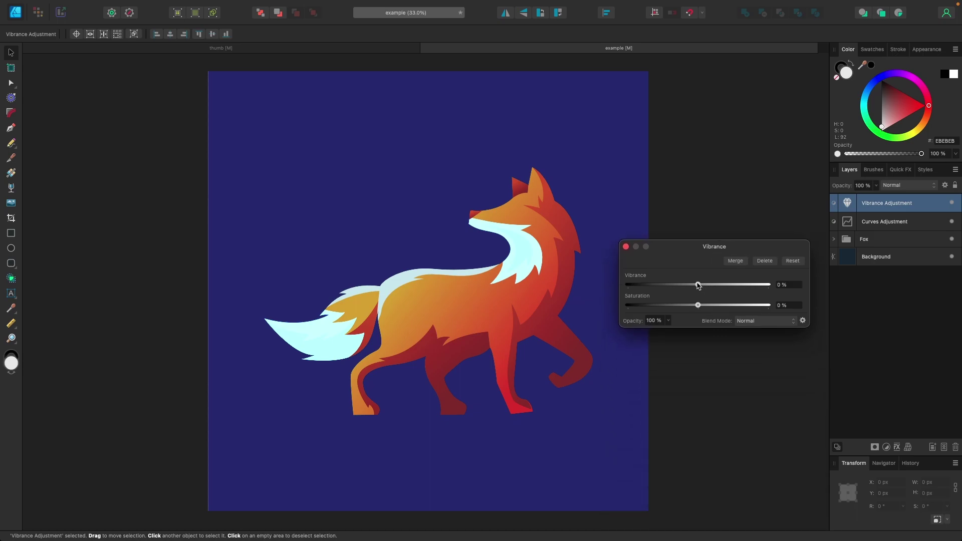
pyautogui.moveTo(698, 284); pyautogui.dragTo(768, 284)
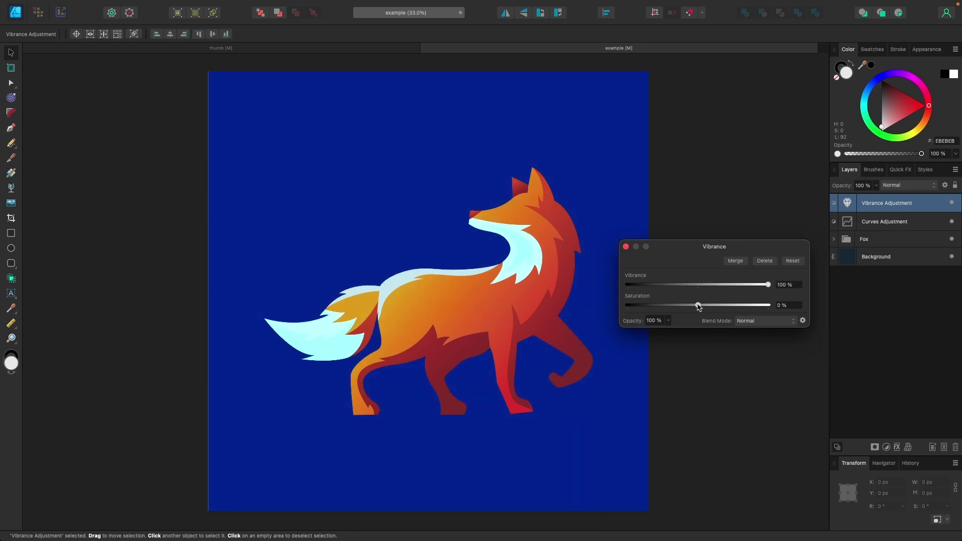
pyautogui.moveTo(699, 307); pyautogui.dragTo(721, 308)
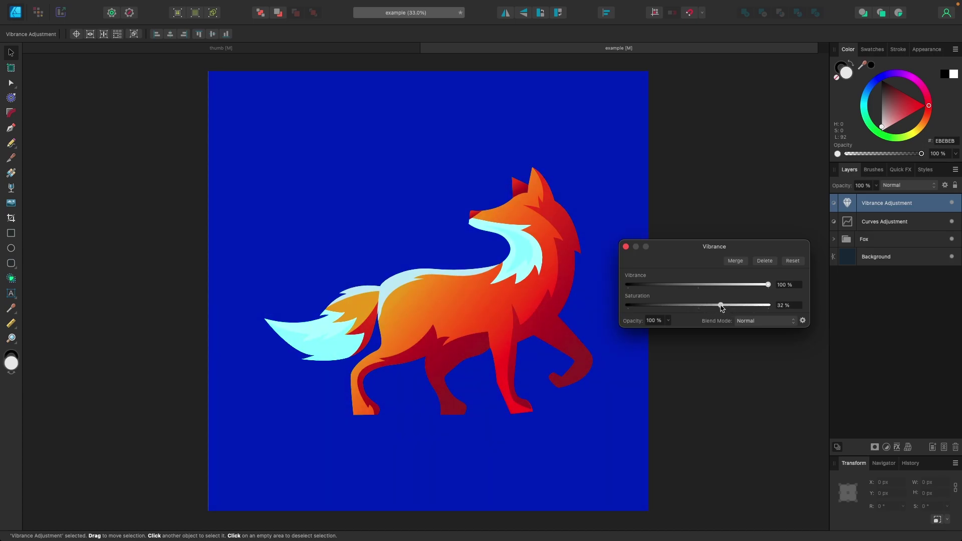
pyautogui.click(626, 247)
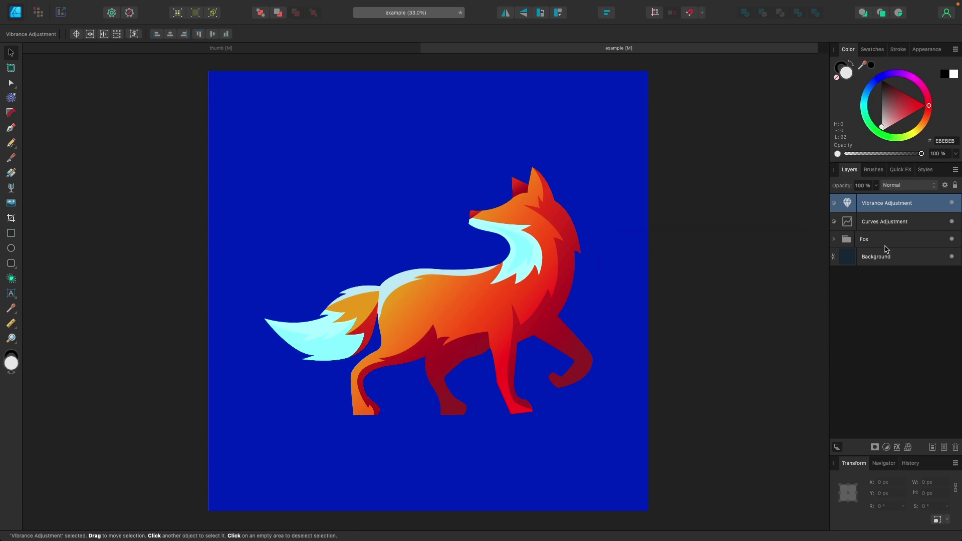
# Toggle the Vibrance adjustment on and off to compare the colours
pyautogui.click(952, 202)
pyautogui.click(952, 202)
pyautogui.click(952, 202)
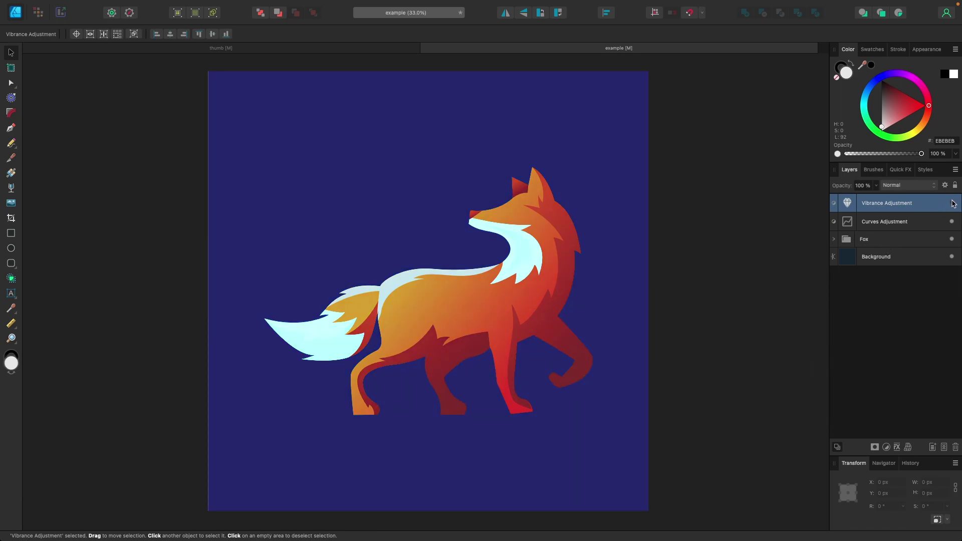
pyautogui.click(951, 203)
pyautogui.click(952, 202)
pyautogui.click(951, 203)
pyautogui.click(952, 202)
pyautogui.click(952, 202)
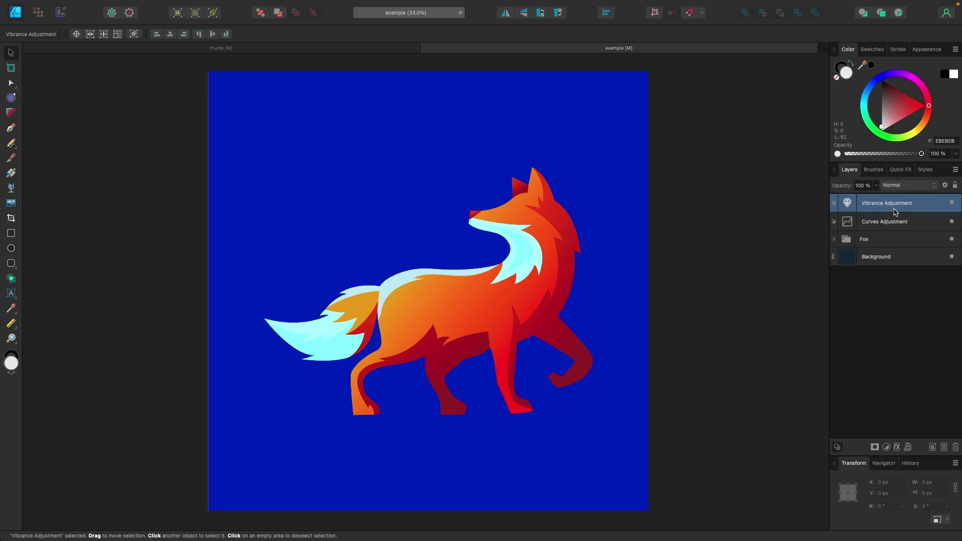
pyautogui.doubleClick(847, 221)
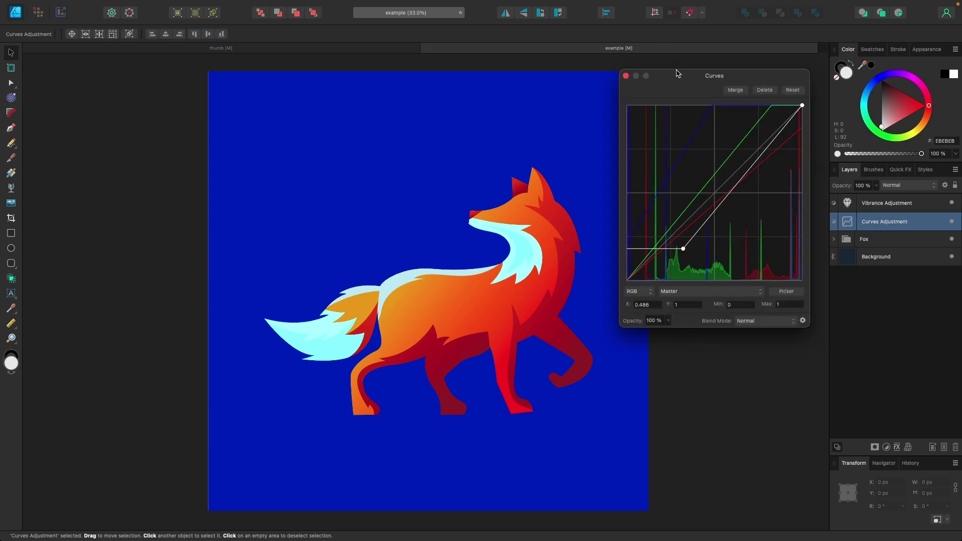
pyautogui.moveTo(678, 75); pyautogui.dragTo(674, 224)
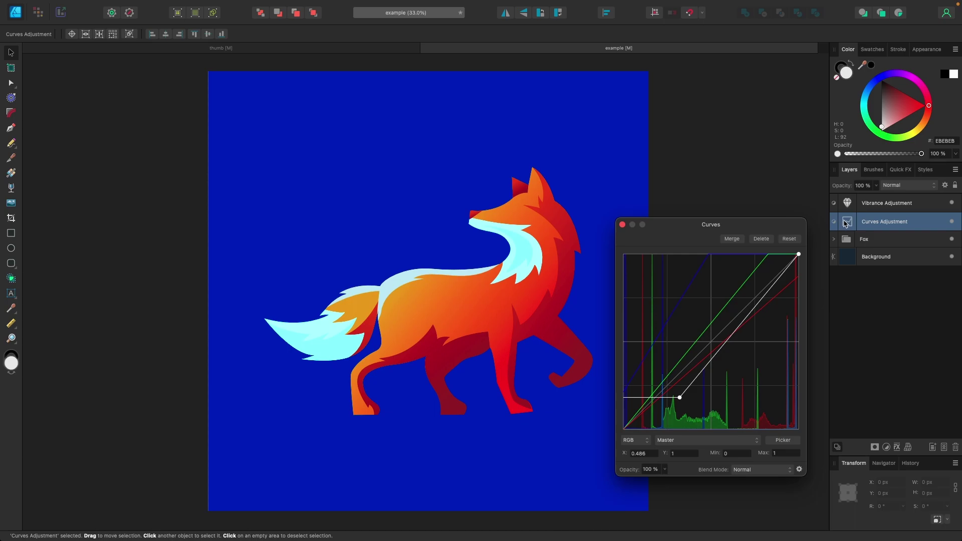
pyautogui.click(622, 225)
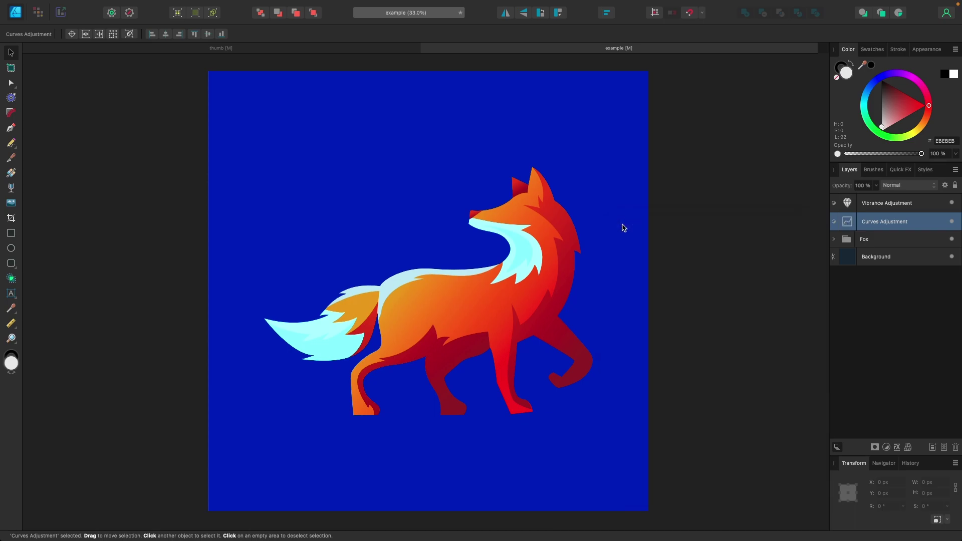
pyautogui.doubleClick(846, 202)
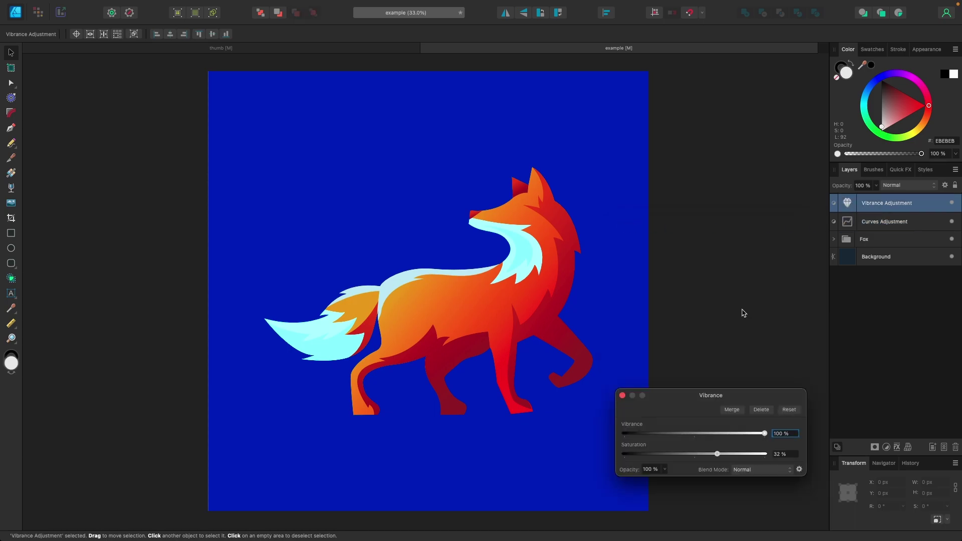
pyautogui.click(622, 395)
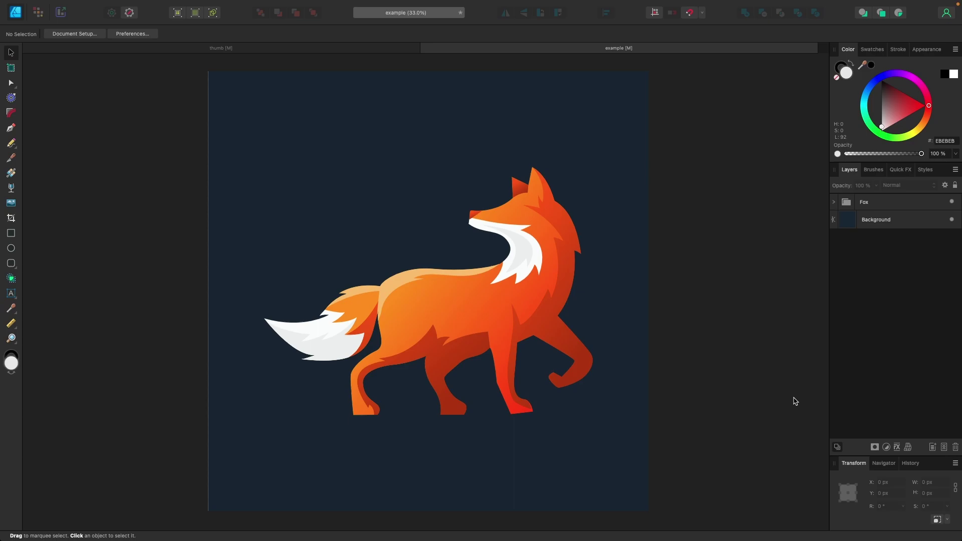
# Add an HSL adjustment that shifts the blues toward purple, raising saturation and luminosity to 18%
pyautogui.click(886, 446)
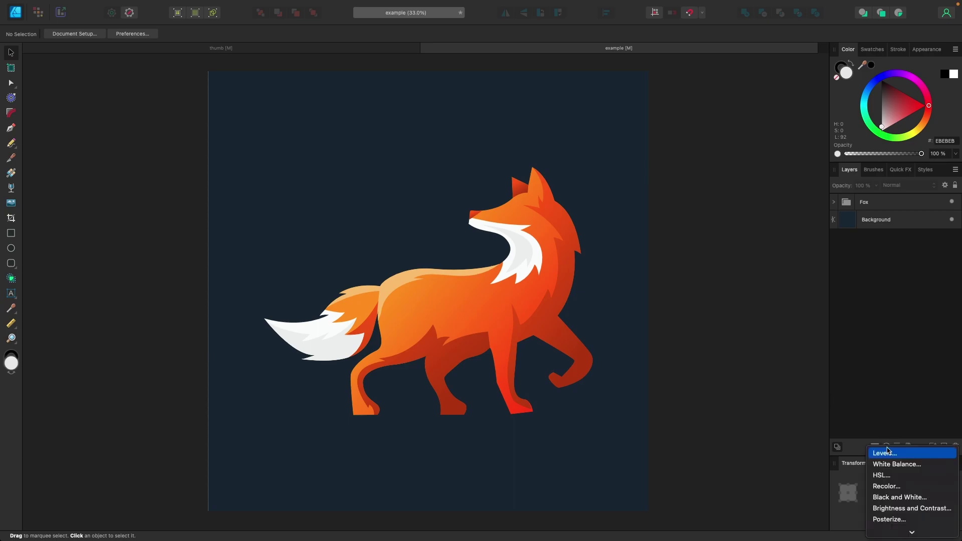
pyautogui.click(882, 476)
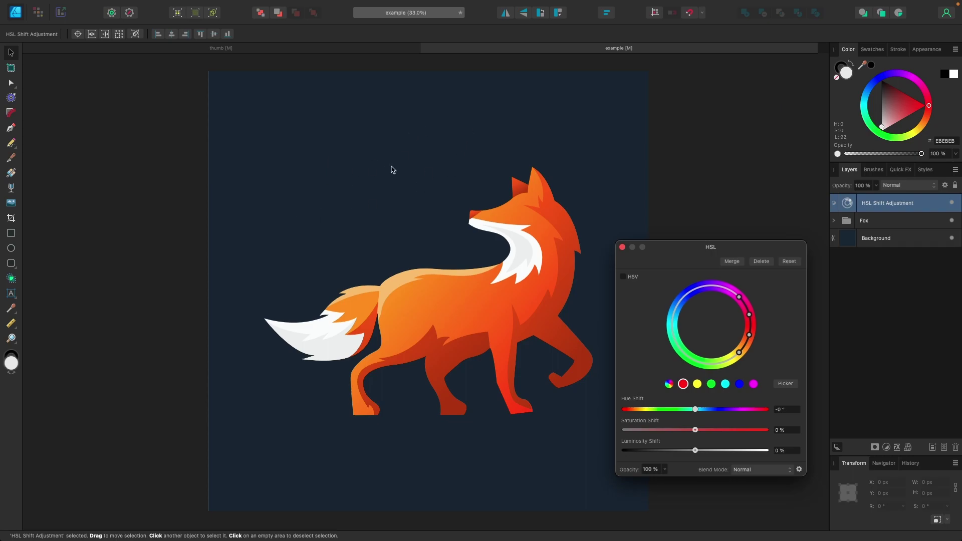
pyautogui.click(739, 385)
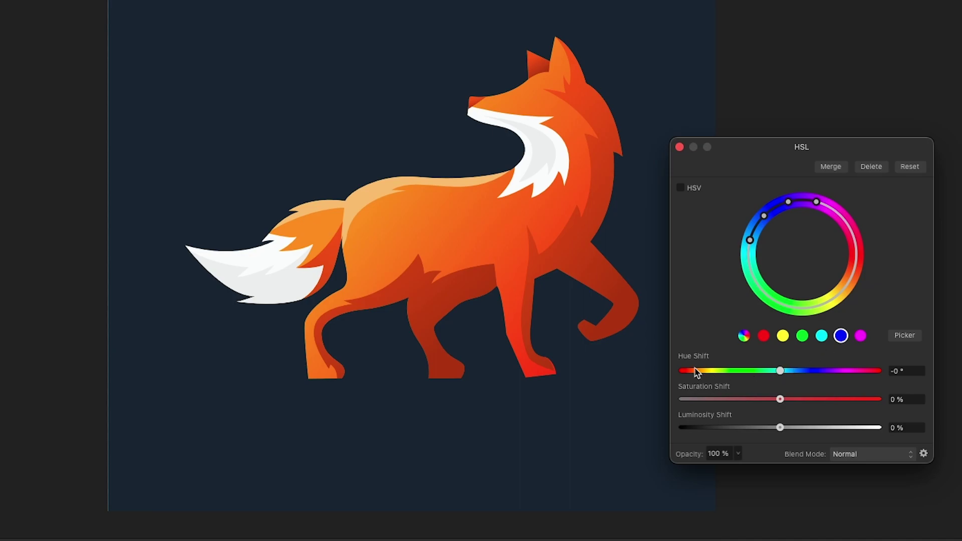
pyautogui.moveTo(774, 369); pyautogui.dragTo(718, 377)
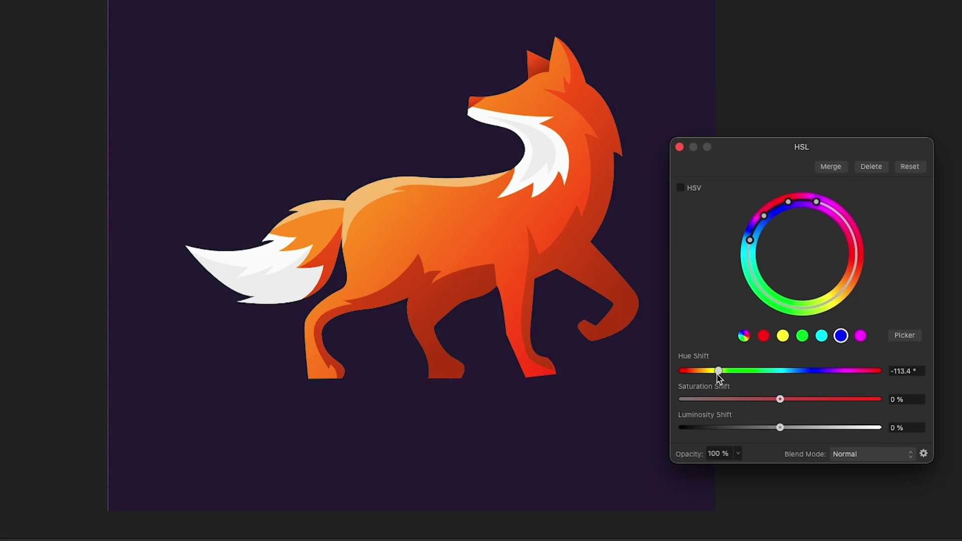
pyautogui.moveTo(779, 399); pyautogui.dragTo(917, 398)
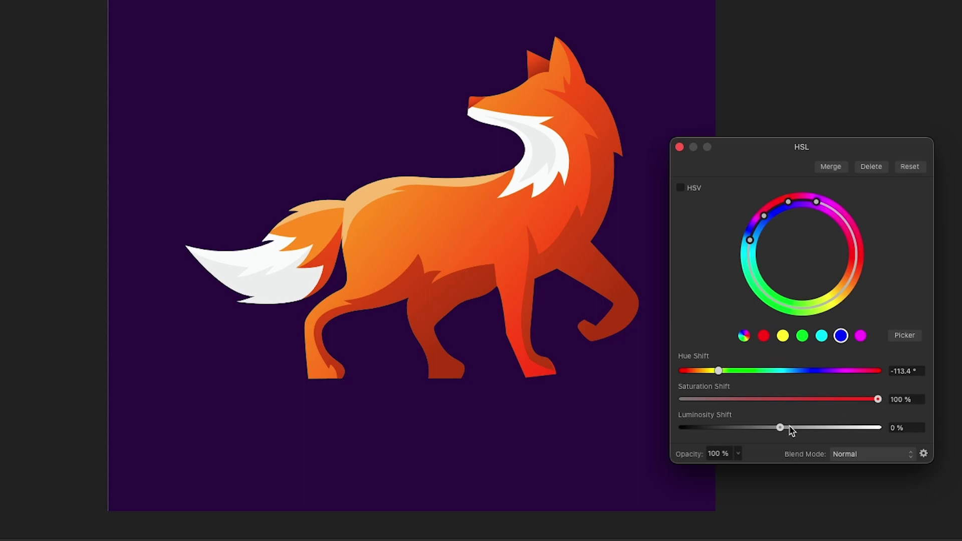
pyautogui.moveTo(782, 430)
pyautogui.mouseDown()
pyautogui.moveTo(912, 419)
pyautogui.moveTo(784, 429)
pyautogui.moveTo(799, 427)
pyautogui.mouseUp()
pyautogui.moveTo(720, 371); pyautogui.dragTo(703, 373)
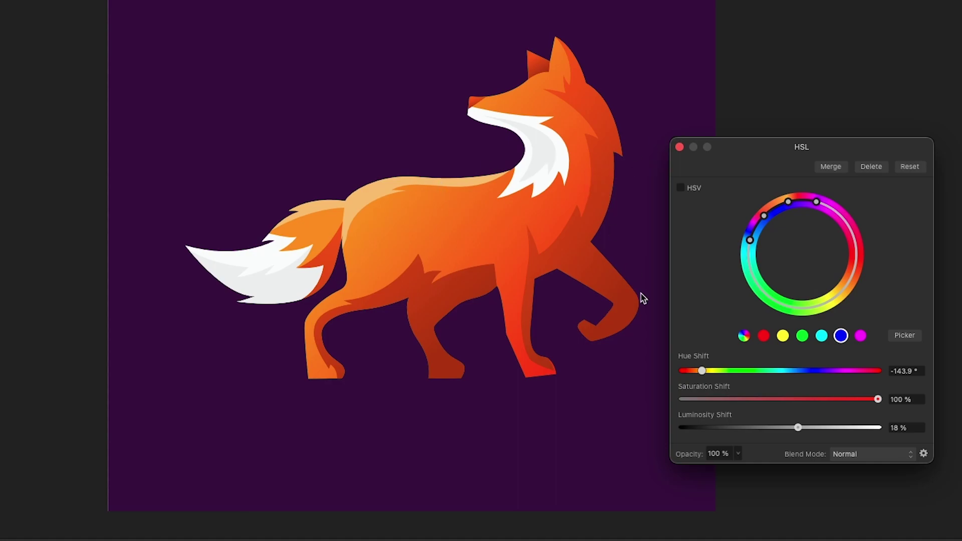
# Shift the red hue to about −99° so the fox turns yellow-green, then deselect
pyautogui.click(763, 337)
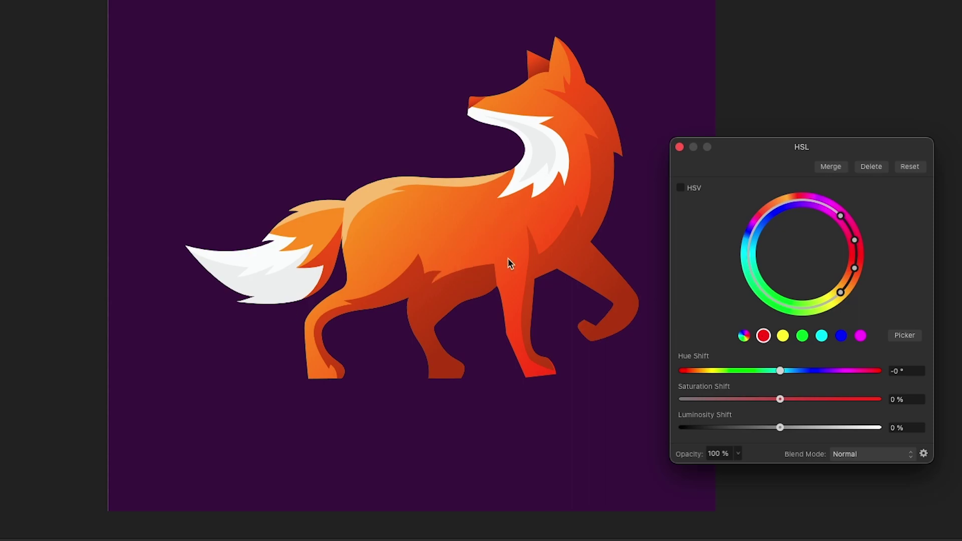
pyautogui.moveTo(780, 371); pyautogui.dragTo(729, 377)
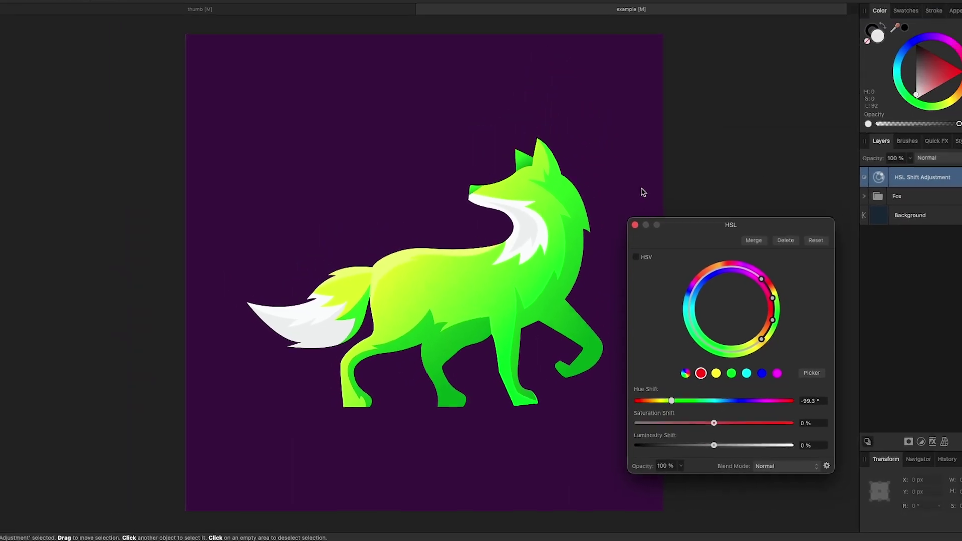
pyautogui.click(674, 154)
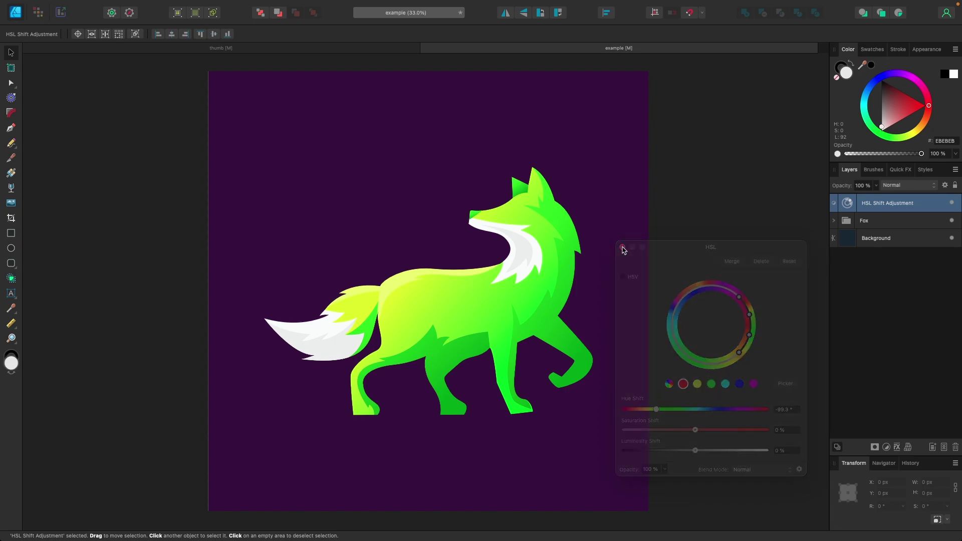
pyautogui.click(720, 268)
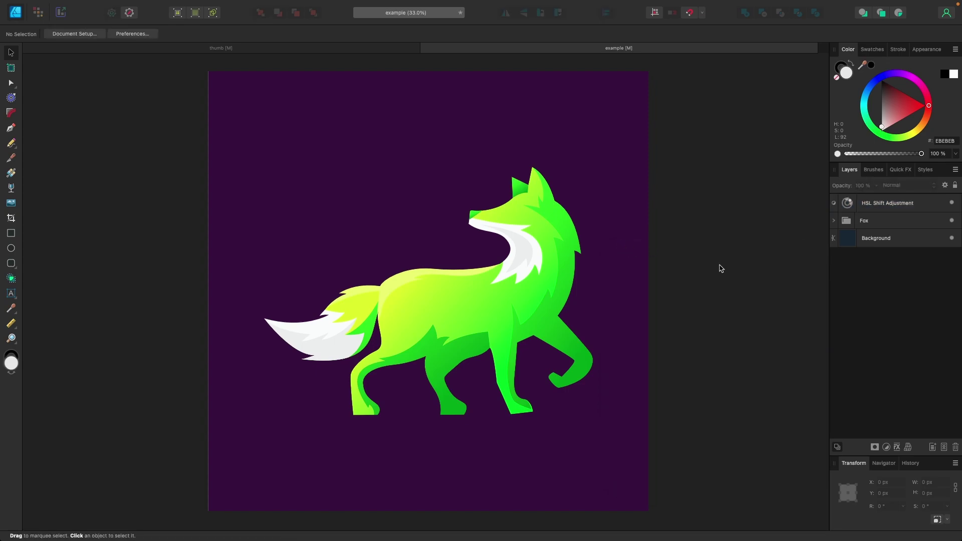
# Add a Vibrance adjustment with Vibrance 100% and Saturation 56%, then deselect it
pyautogui.click(889, 449)
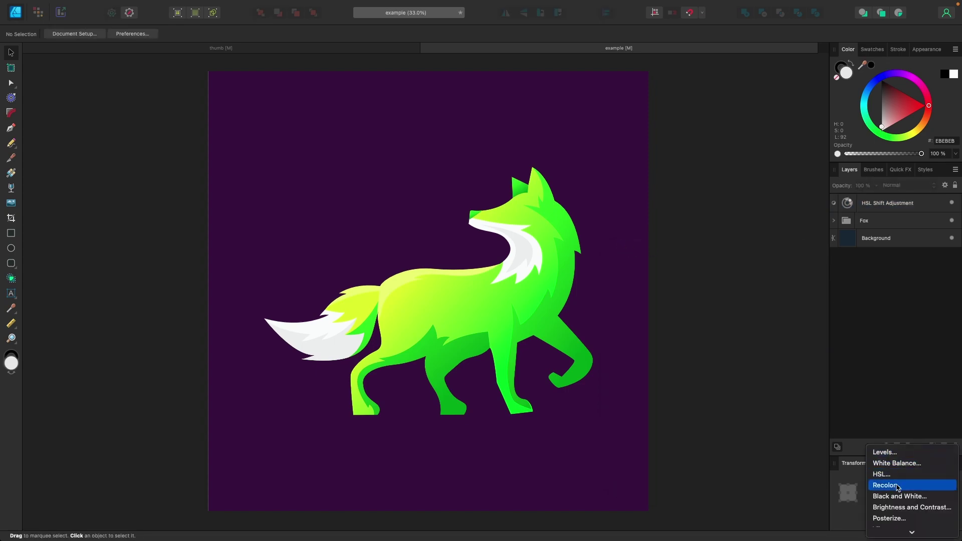
pyautogui.scroll(-5, 897, 486)
pyautogui.click(889, 374)
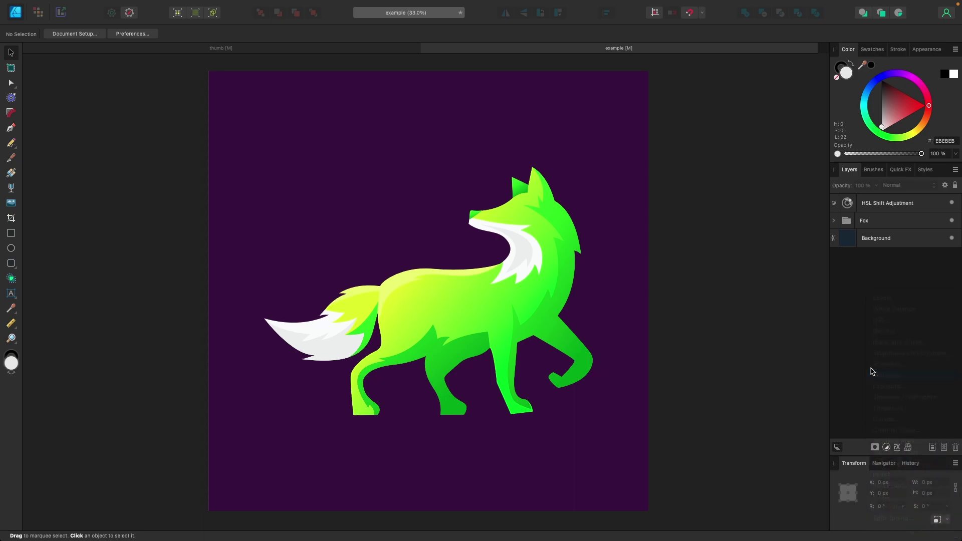
pyautogui.moveTo(695, 433); pyautogui.dragTo(764, 434)
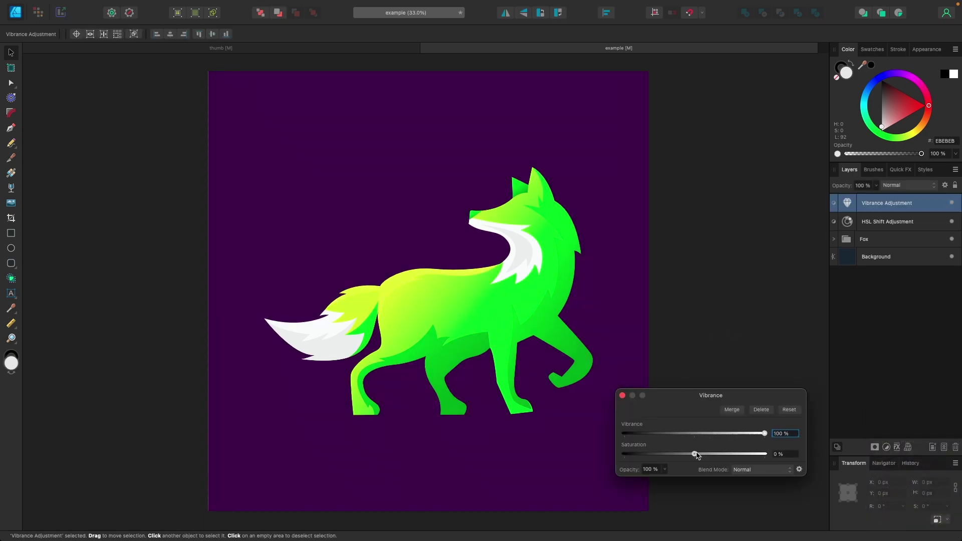
pyautogui.moveTo(696, 455); pyautogui.dragTo(731, 458)
pyautogui.click(622, 396)
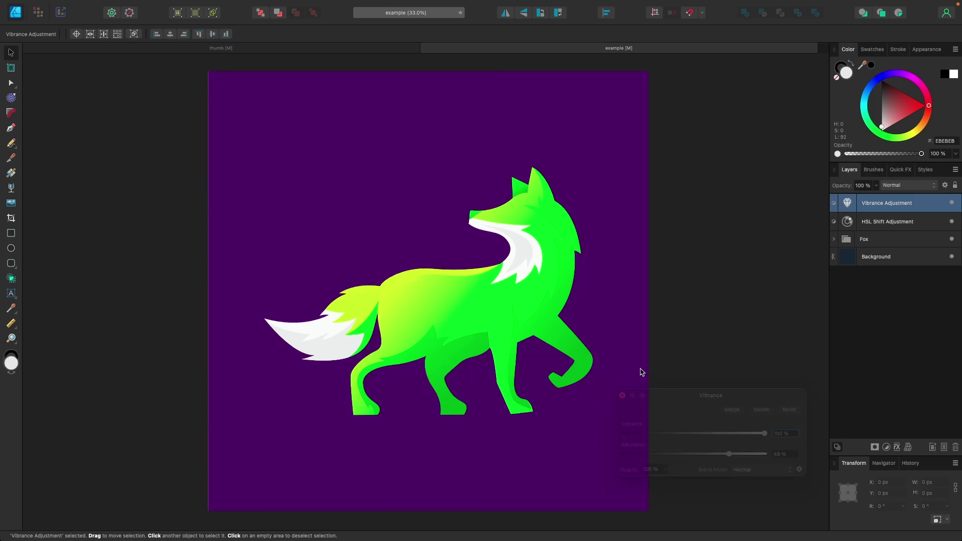
pyautogui.click(751, 237)
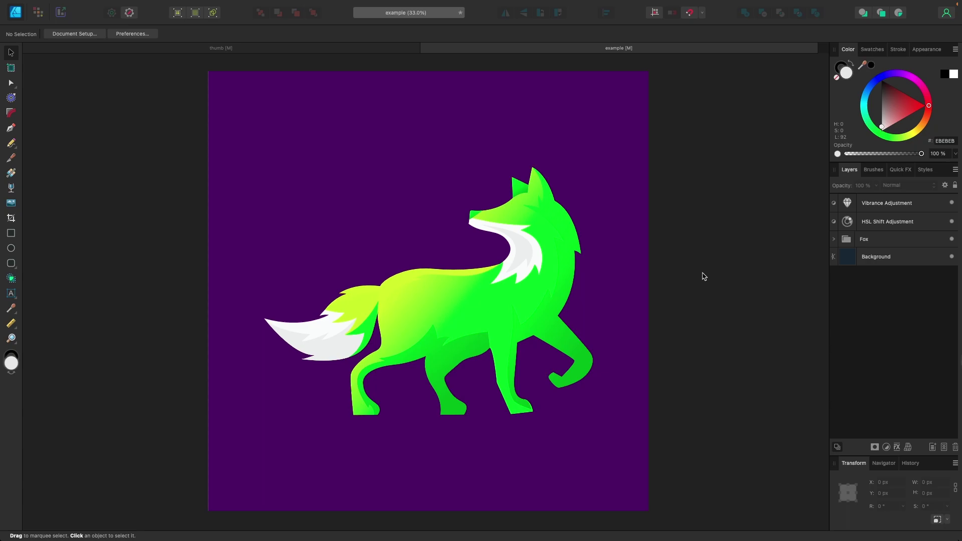
pyautogui.hotkey('ctrl', 'Tab')
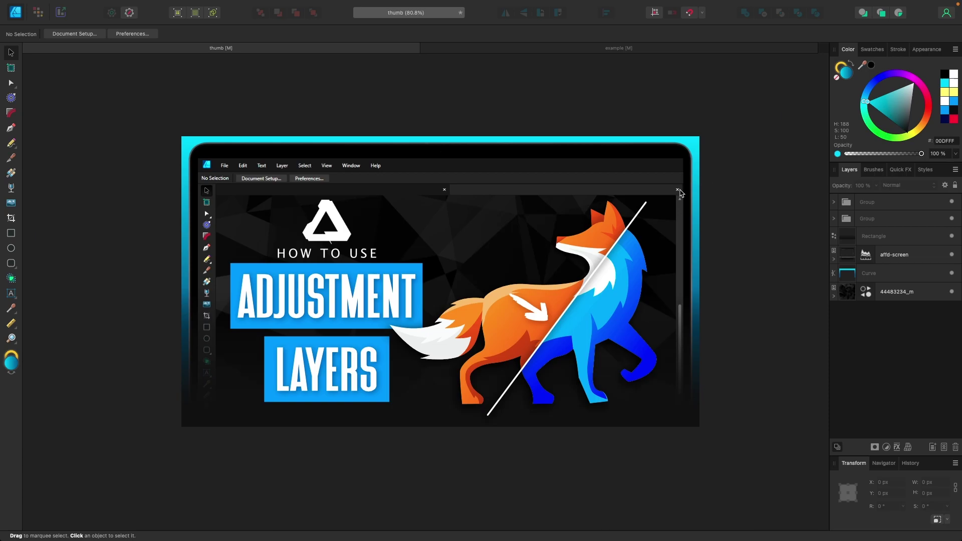
# Inspect the thumb document's Group, Rectangle, 44483234_m and affd-screen layers, then deselect
pyautogui.scroll(4, 491, 282)
pyautogui.scroll(-2, 491, 282)
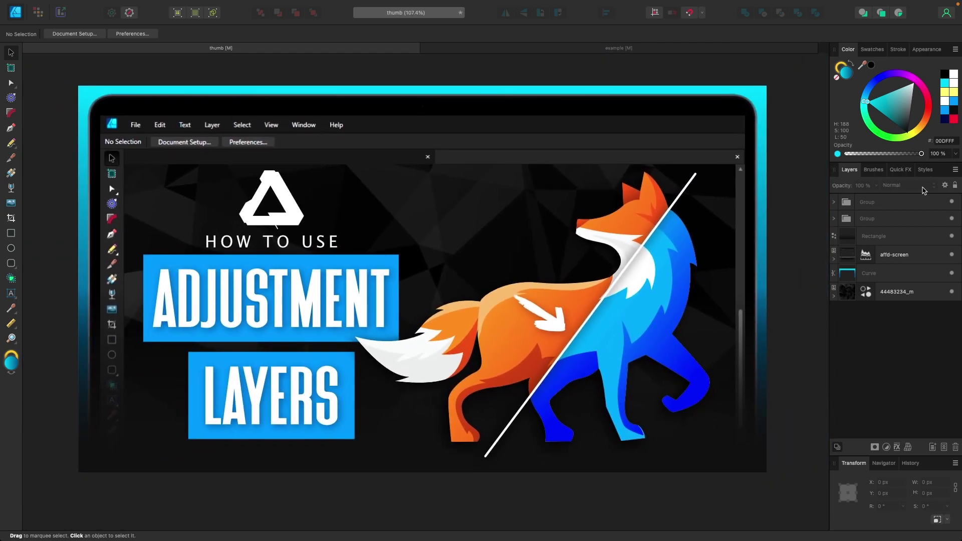
pyautogui.click(907, 204)
pyautogui.click(901, 222)
pyautogui.click(896, 243)
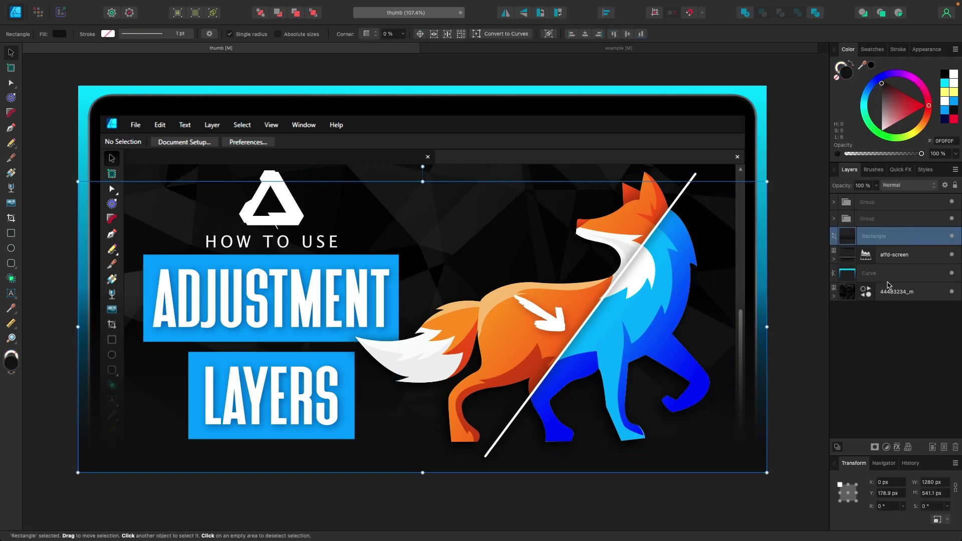
pyautogui.click(882, 294)
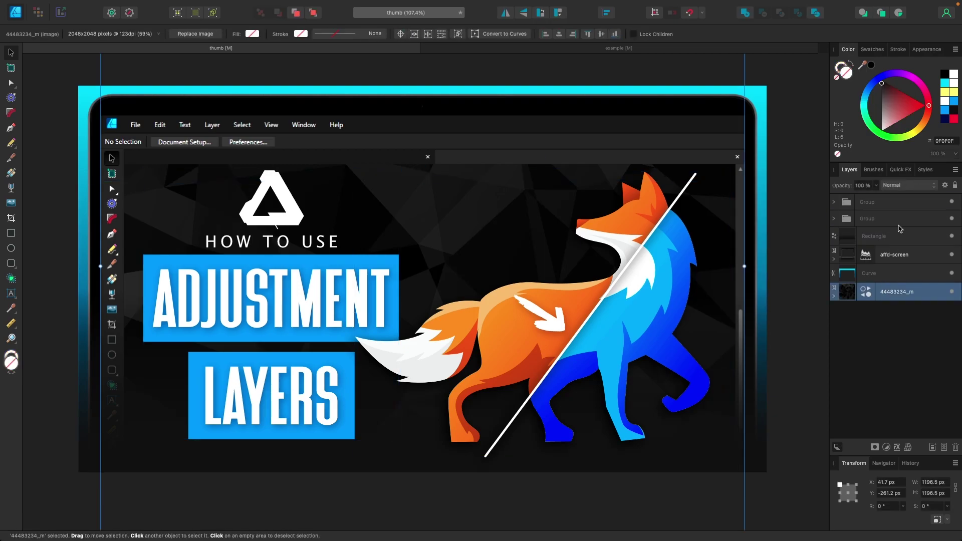
pyautogui.click(908, 204)
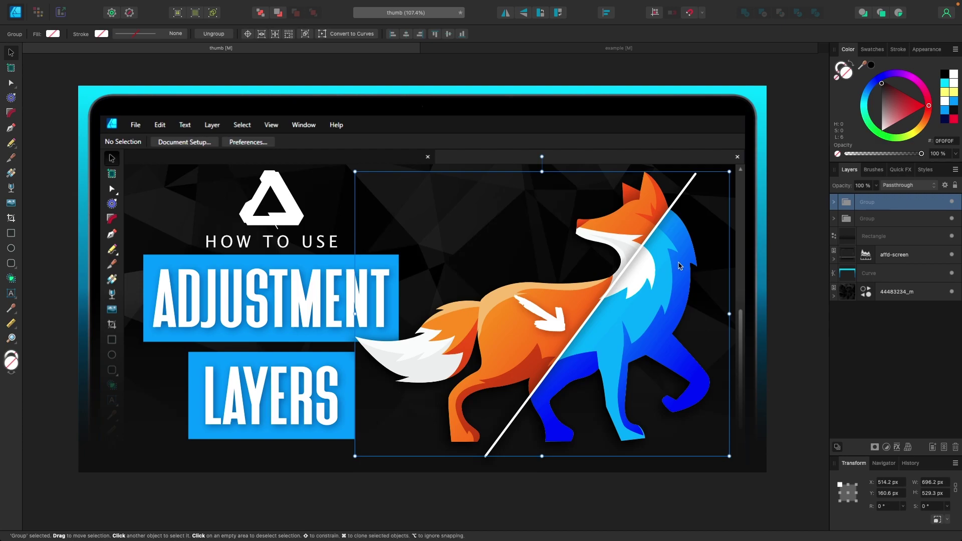
pyautogui.scroll(-2, 679, 265)
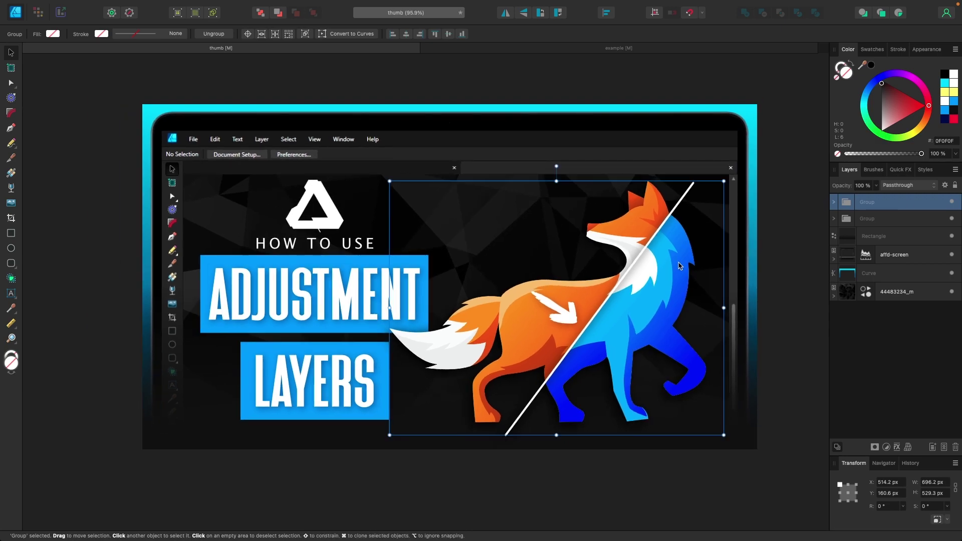
pyautogui.click(814, 230)
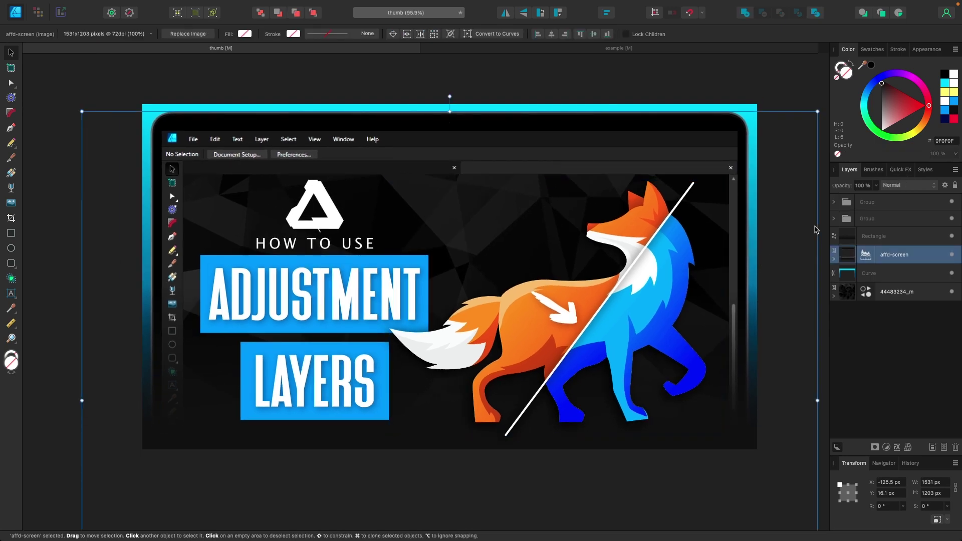
pyautogui.click(800, 85)
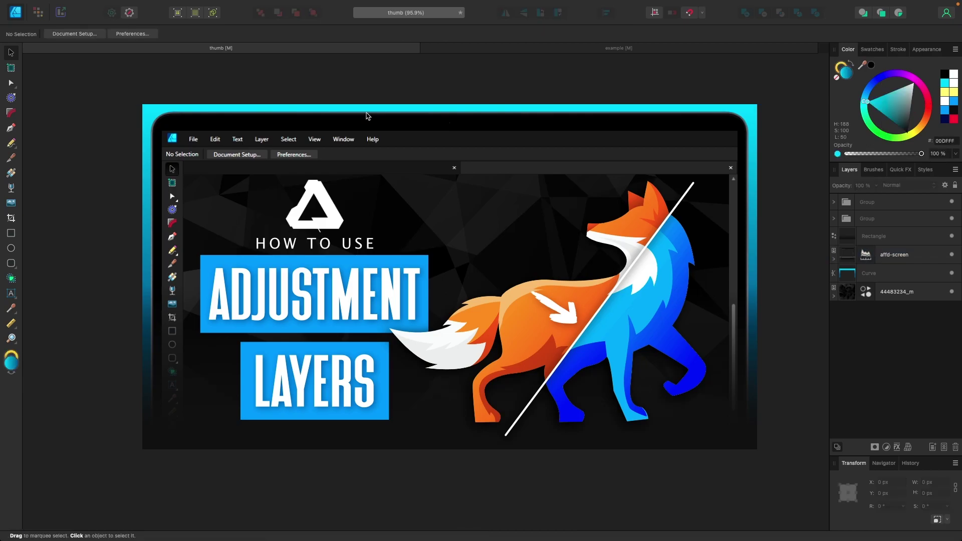
# Add a Curves adjustment and lift the Master curve's black point
pyautogui.click(886, 446)
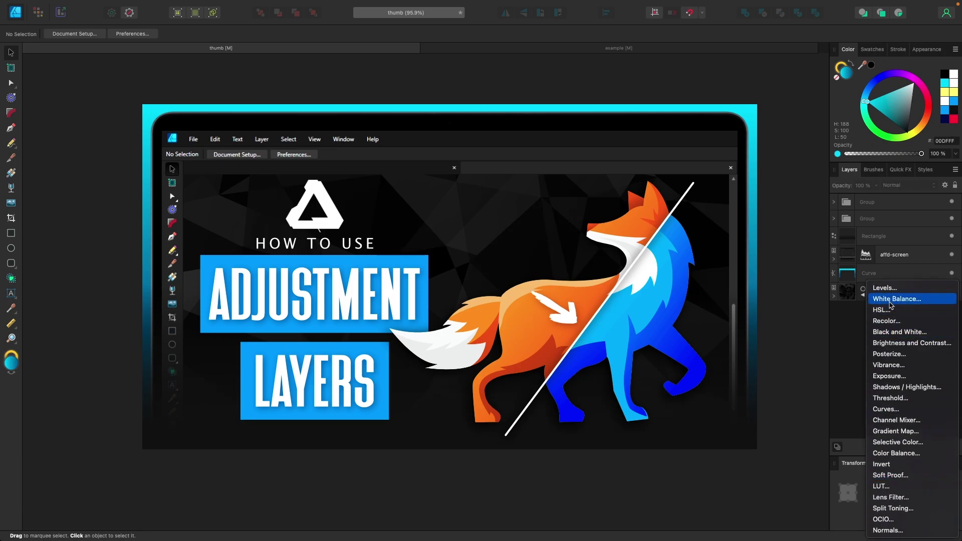
pyautogui.click(899, 410)
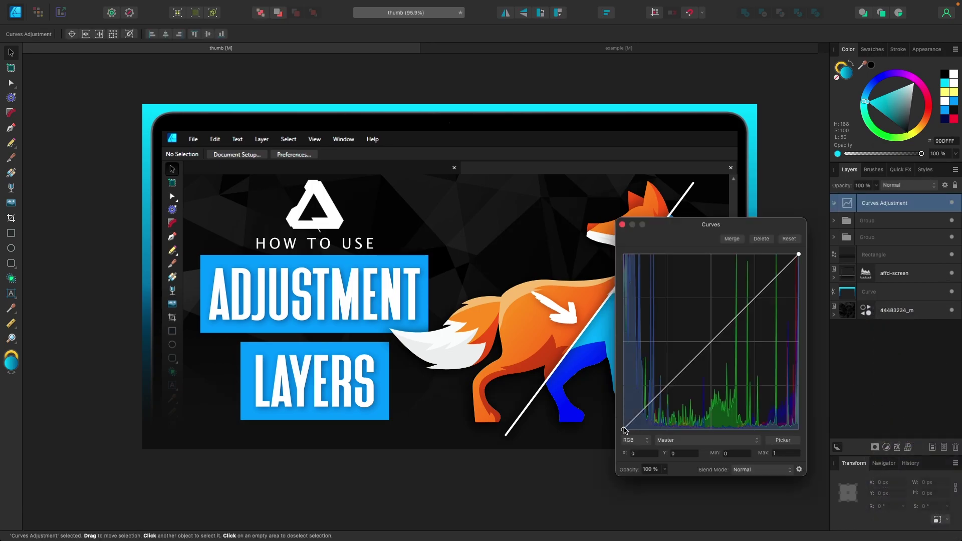
pyautogui.moveTo(624, 430); pyautogui.dragTo(643, 404)
pyautogui.moveTo(670, 229); pyautogui.dragTo(812, 196)
# Adjust the Blue curve's low endpoint and pull the Red top endpoint left to warm the image
pyautogui.click(850, 406)
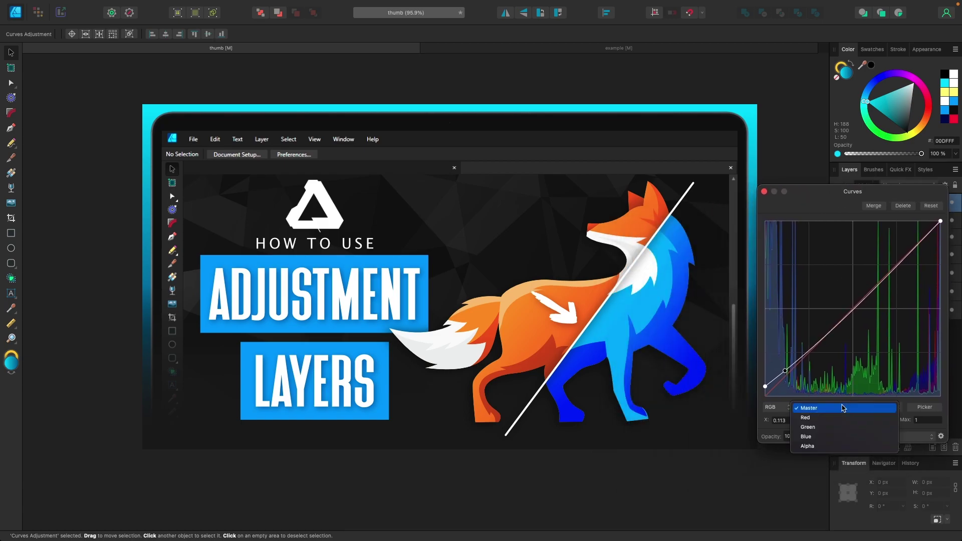
pyautogui.click(814, 437)
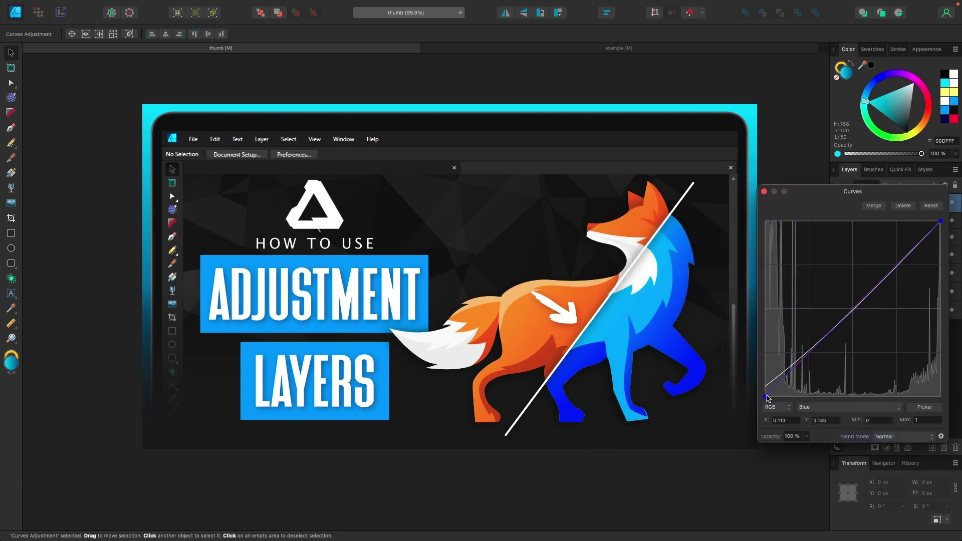
pyautogui.moveTo(765, 395)
pyautogui.mouseDown()
pyautogui.moveTo(774, 375)
pyautogui.moveTo(756, 398)
pyautogui.moveTo(752, 388)
pyautogui.mouseUp()
pyautogui.click(820, 408)
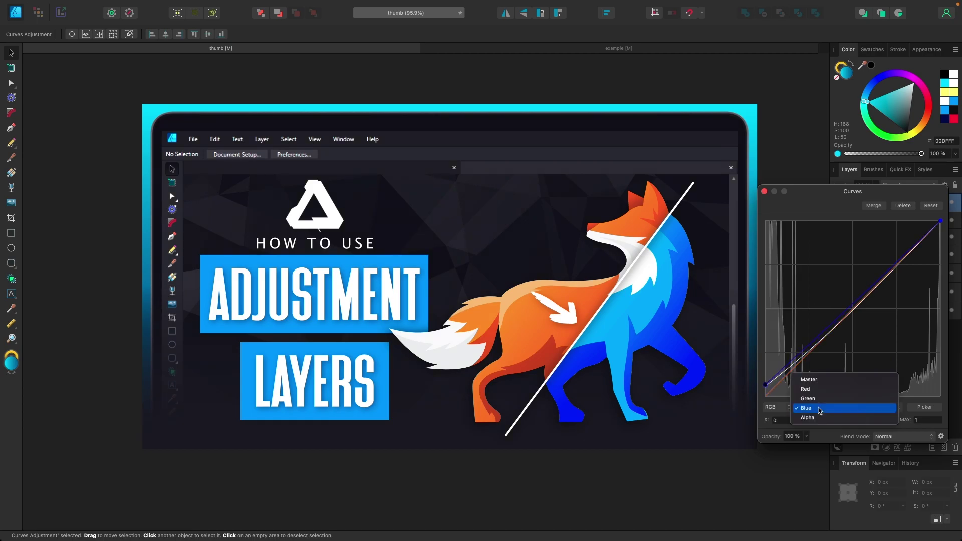
pyautogui.click(819, 390)
pyautogui.moveTo(940, 221); pyautogui.dragTo(916, 209)
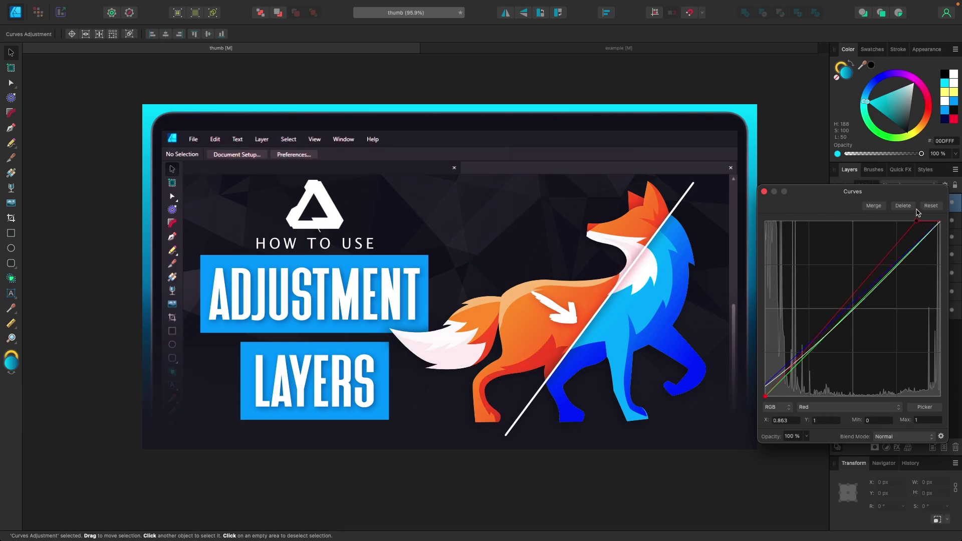
pyautogui.click(763, 192)
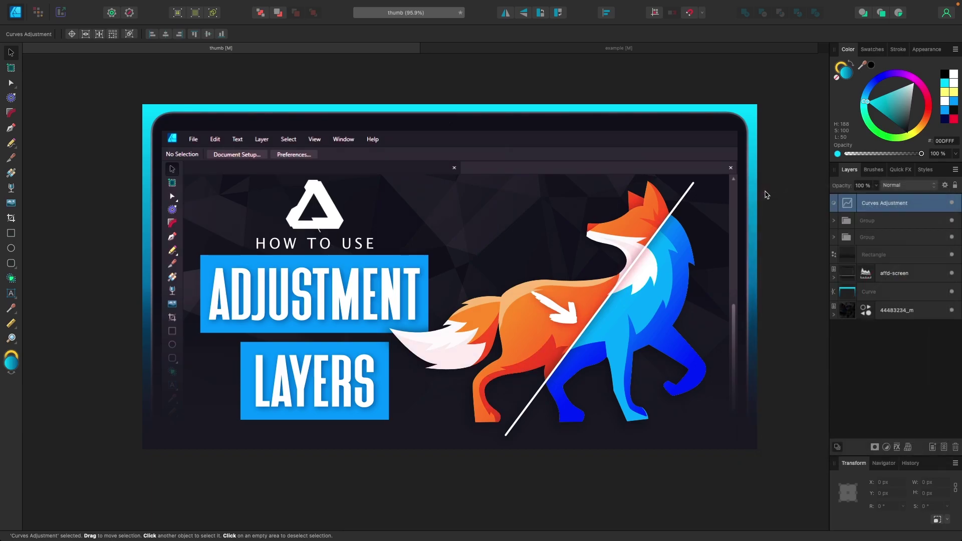
pyautogui.click(952, 203)
pyautogui.click(952, 202)
pyautogui.click(952, 203)
pyautogui.click(952, 203)
pyautogui.click(952, 202)
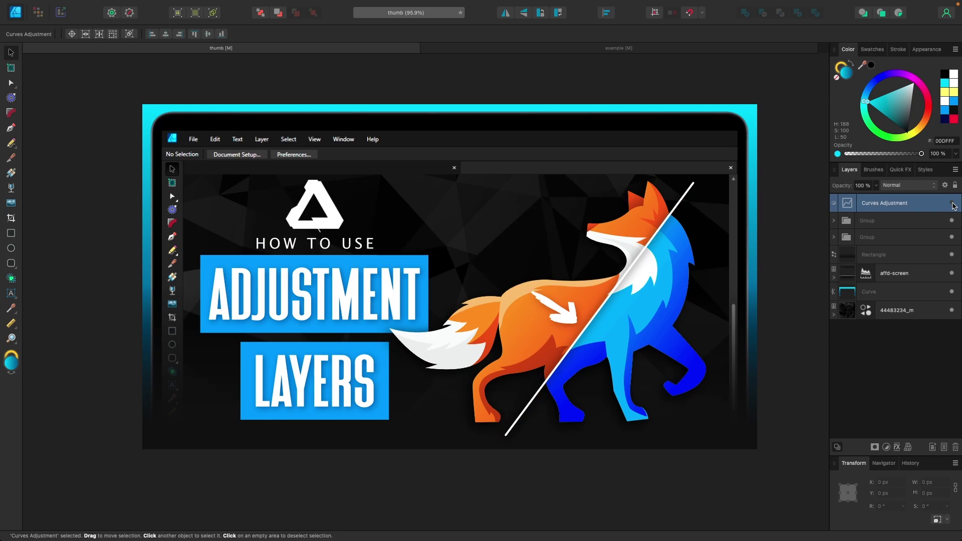
pyautogui.click(952, 203)
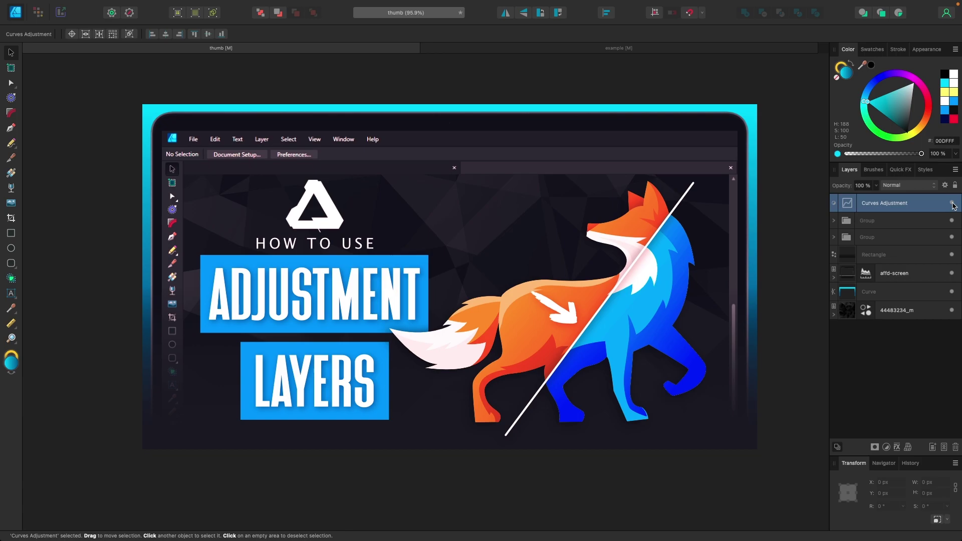
pyautogui.click(952, 203)
# Scroll through the lecture's Q&A comment thread
pyautogui.scroll(-3, 601, 382)
pyautogui.scroll(4, 601, 382)
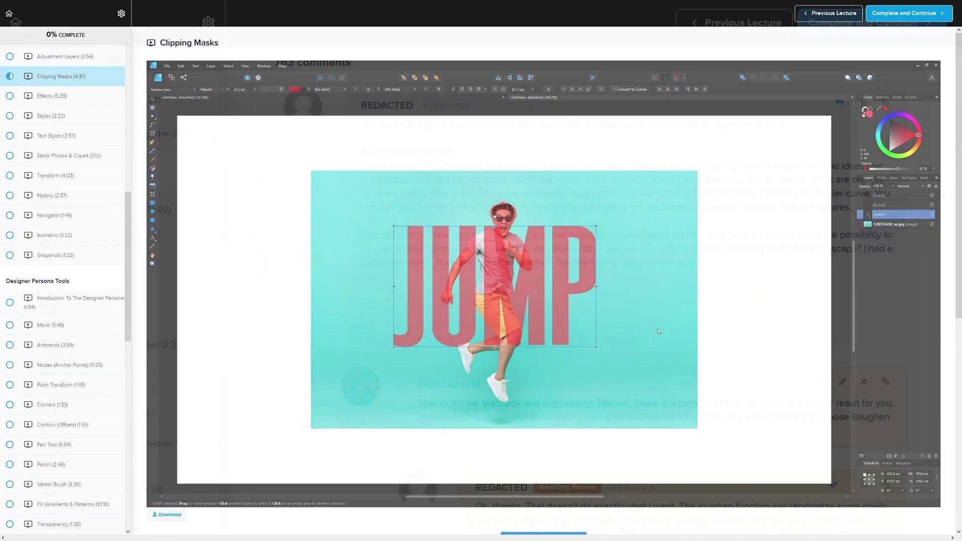
pyautogui.scroll(-15, 874, 231)
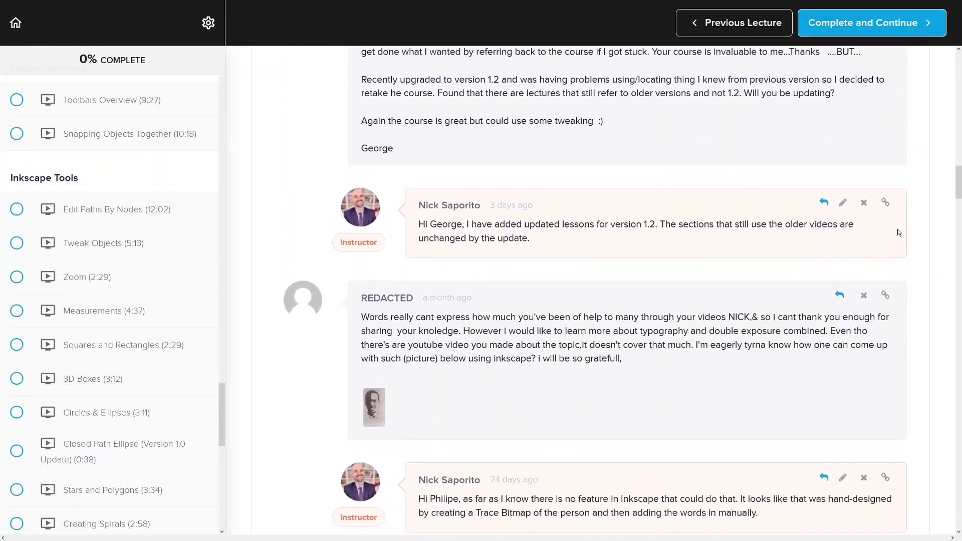
pyautogui.scroll(-3, 897, 229)
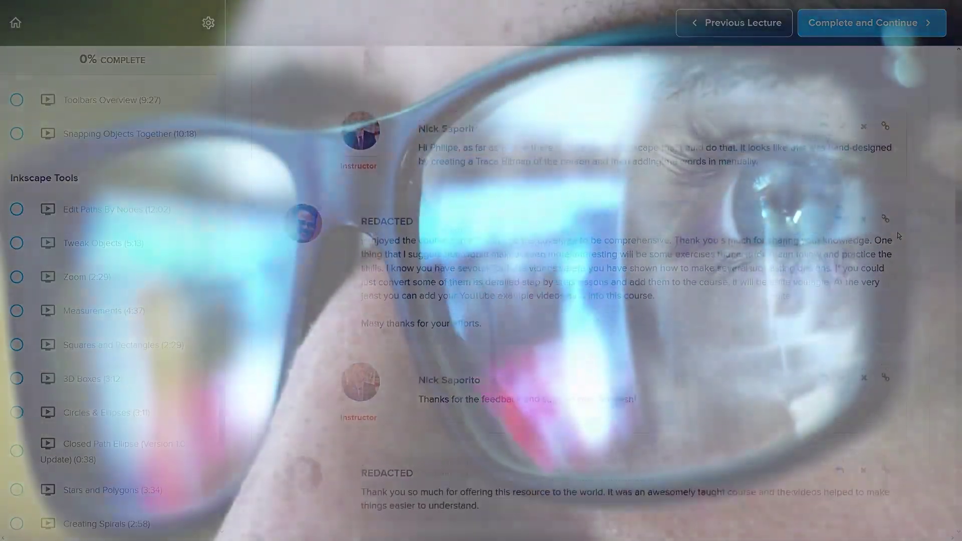